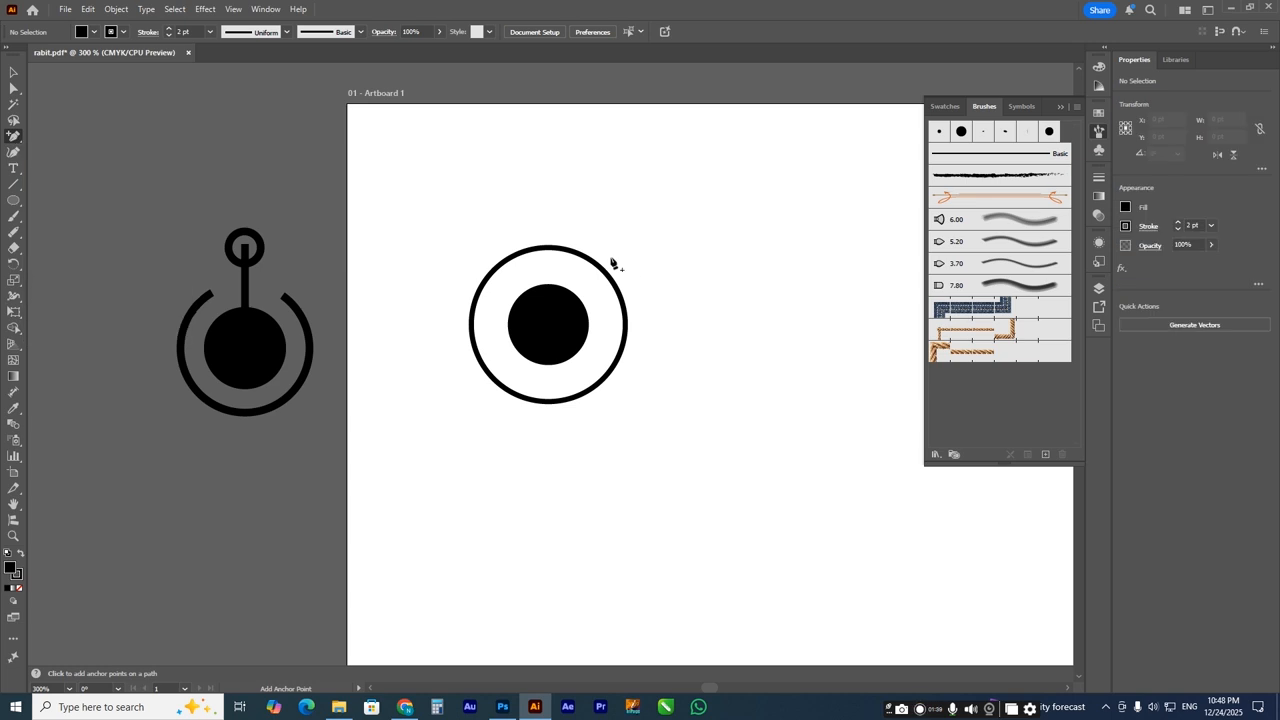
- Add anchor points at the upper right and upper left of the outer ring and cut the path at both
click(598, 266)
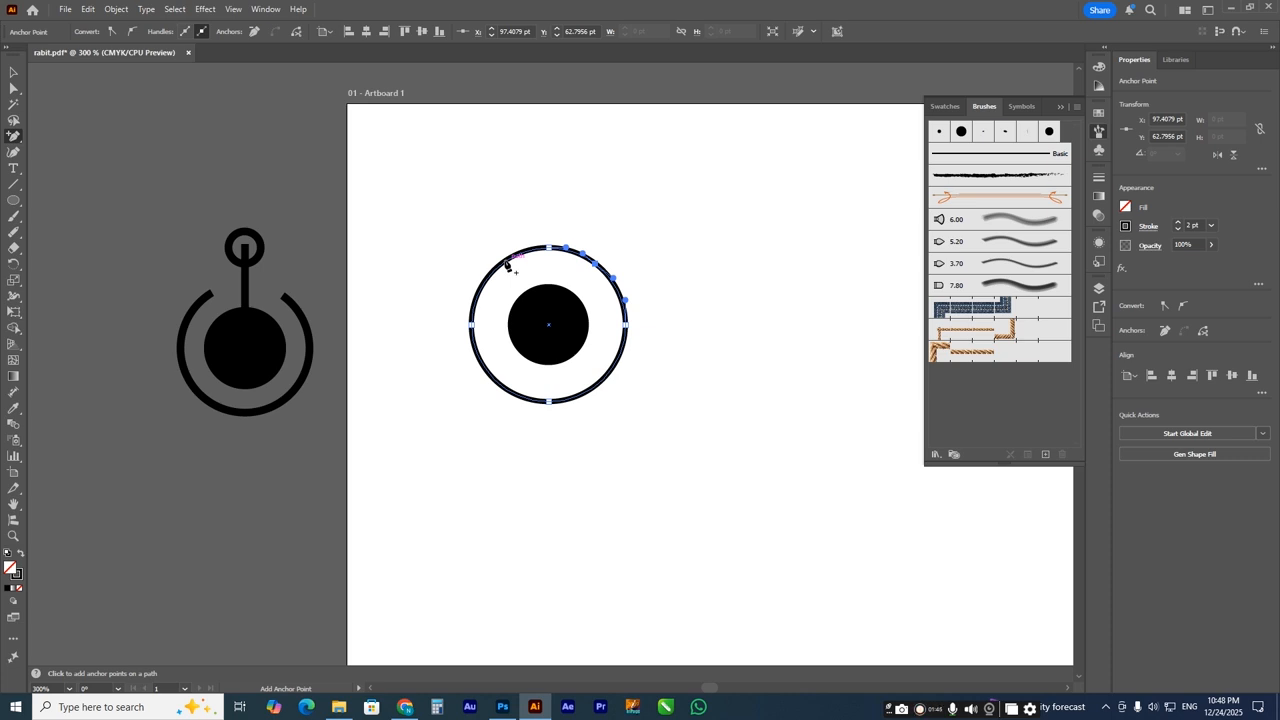
click(505, 261)
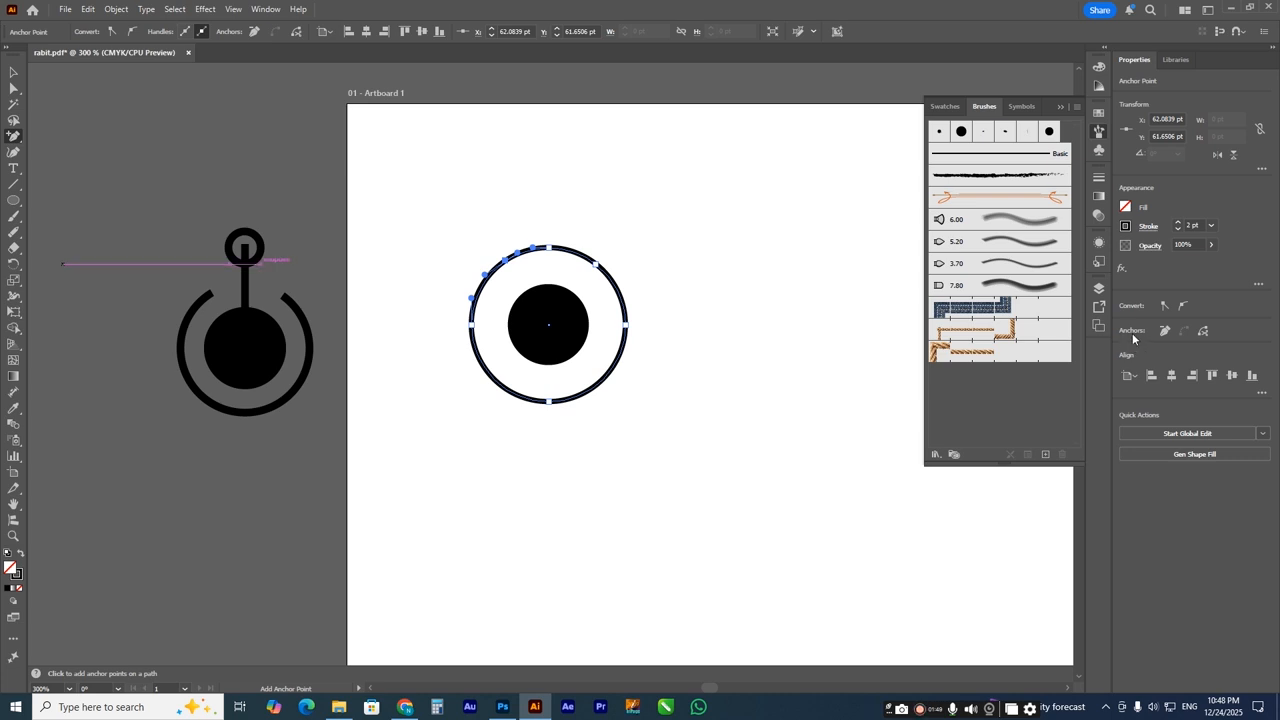
click(1201, 331)
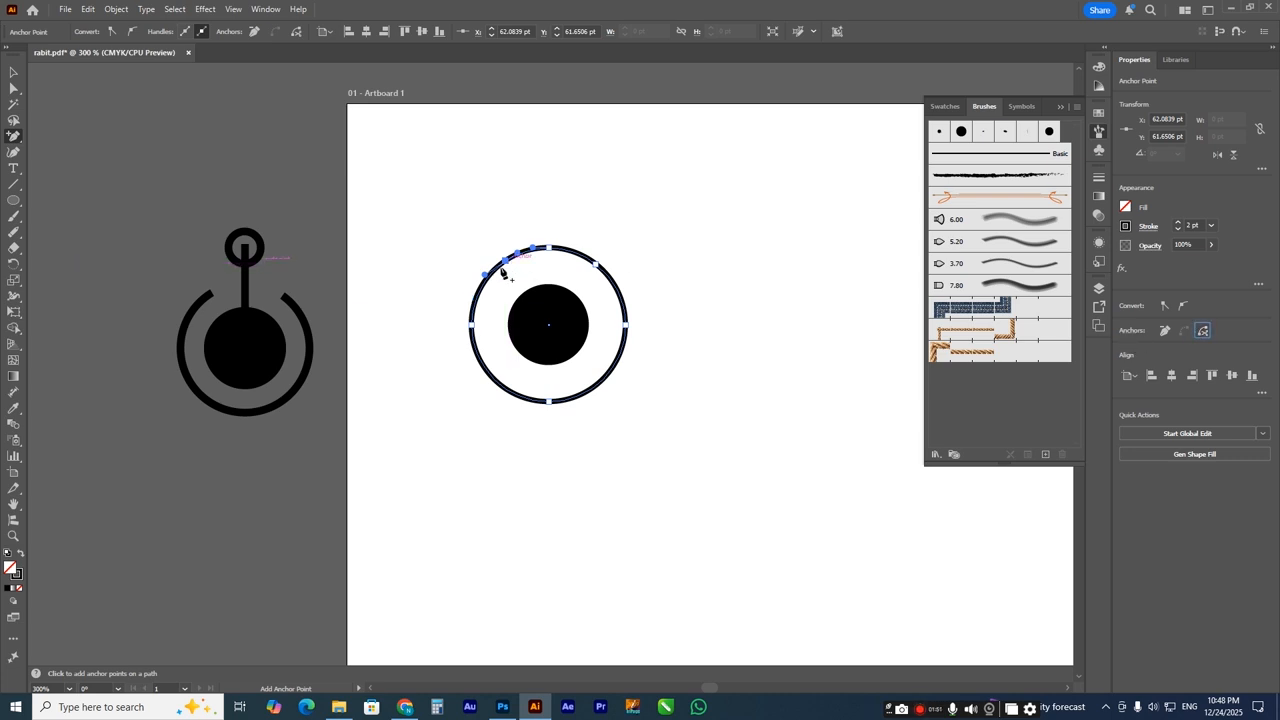
scroll(600, 257, up, 5)
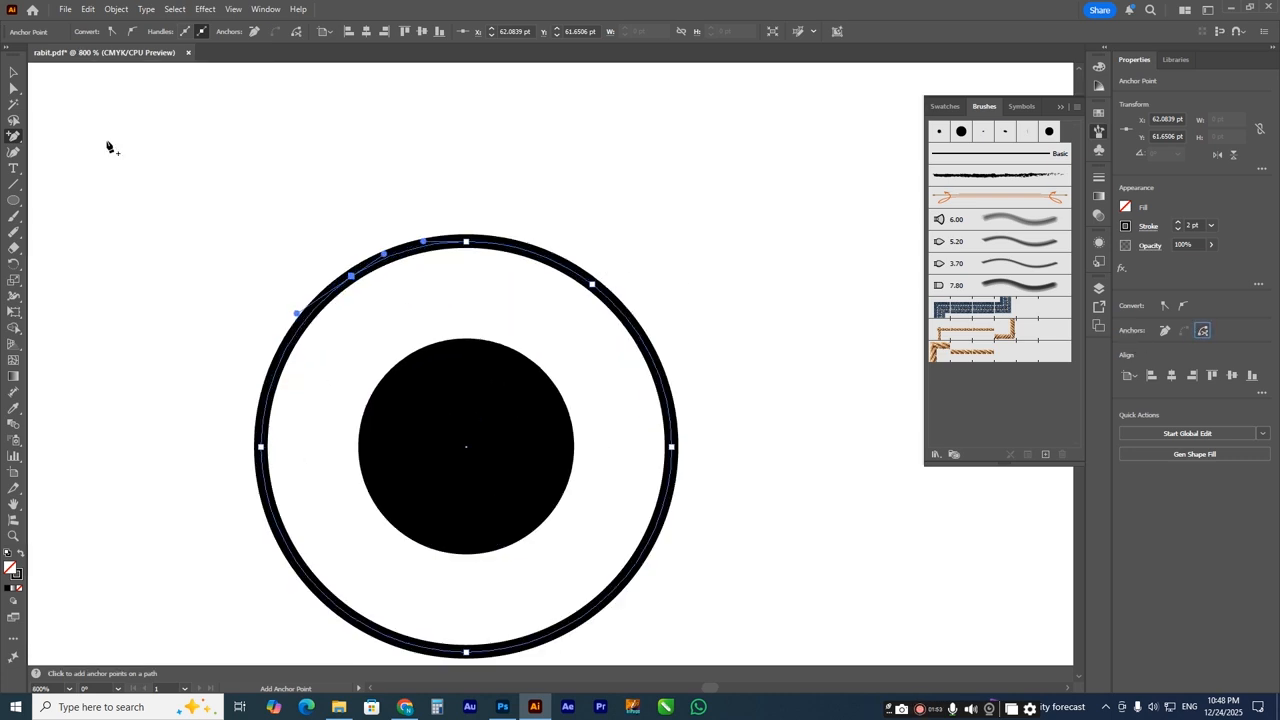
click(14, 88)
click(592, 285)
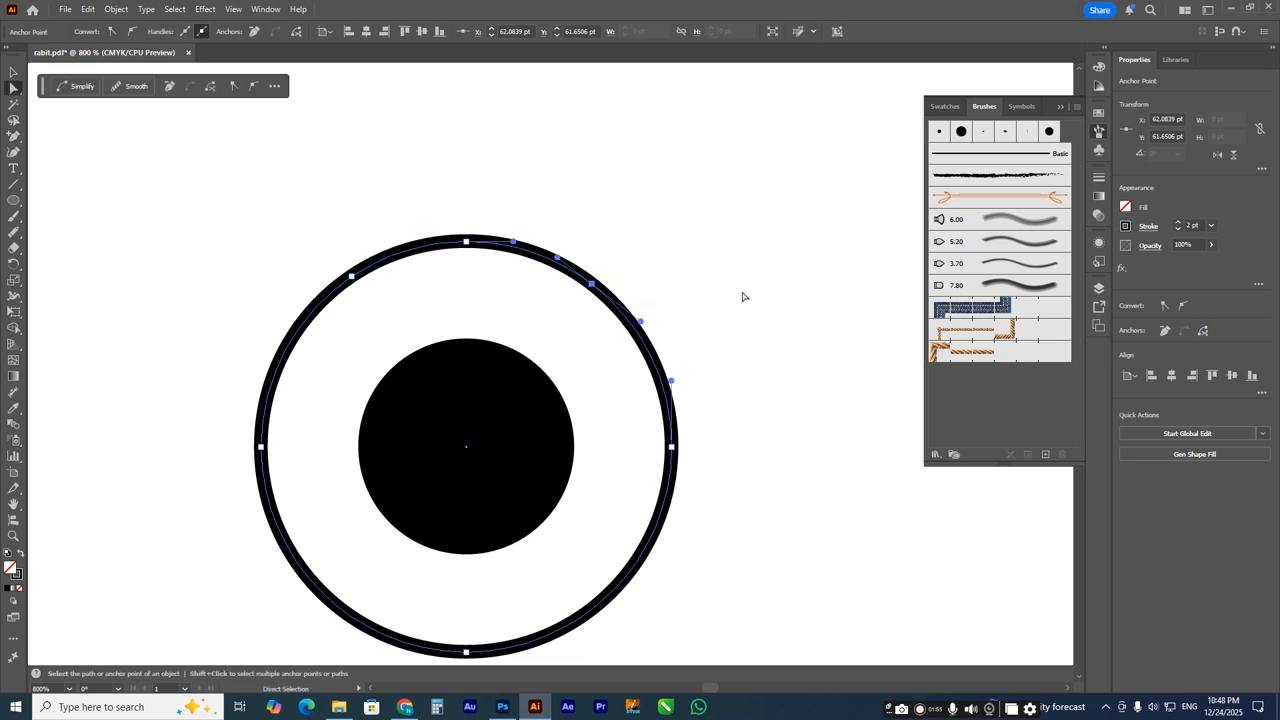
- Move the cut-off top arc away from the ring and delete it
click(14, 72)
click(155, 150)
drag(474, 246, 494, 200)
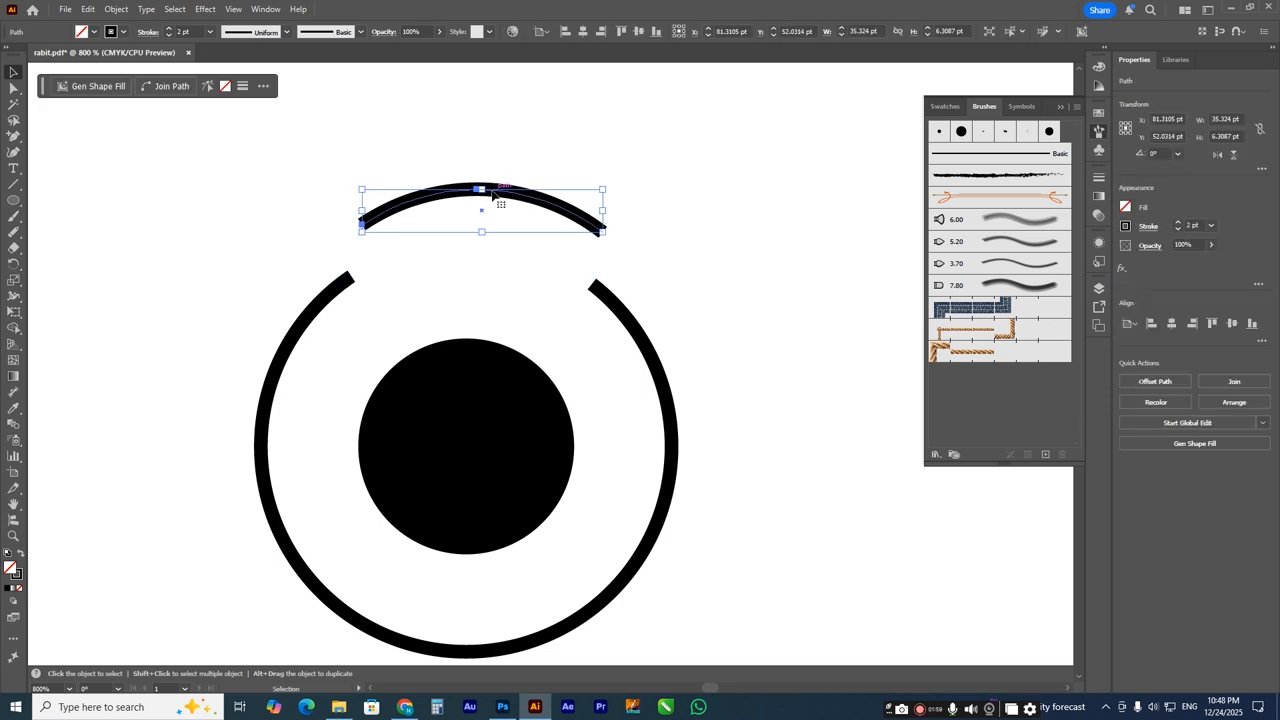
key(Delete)
scroll(340, 318, down, 4)
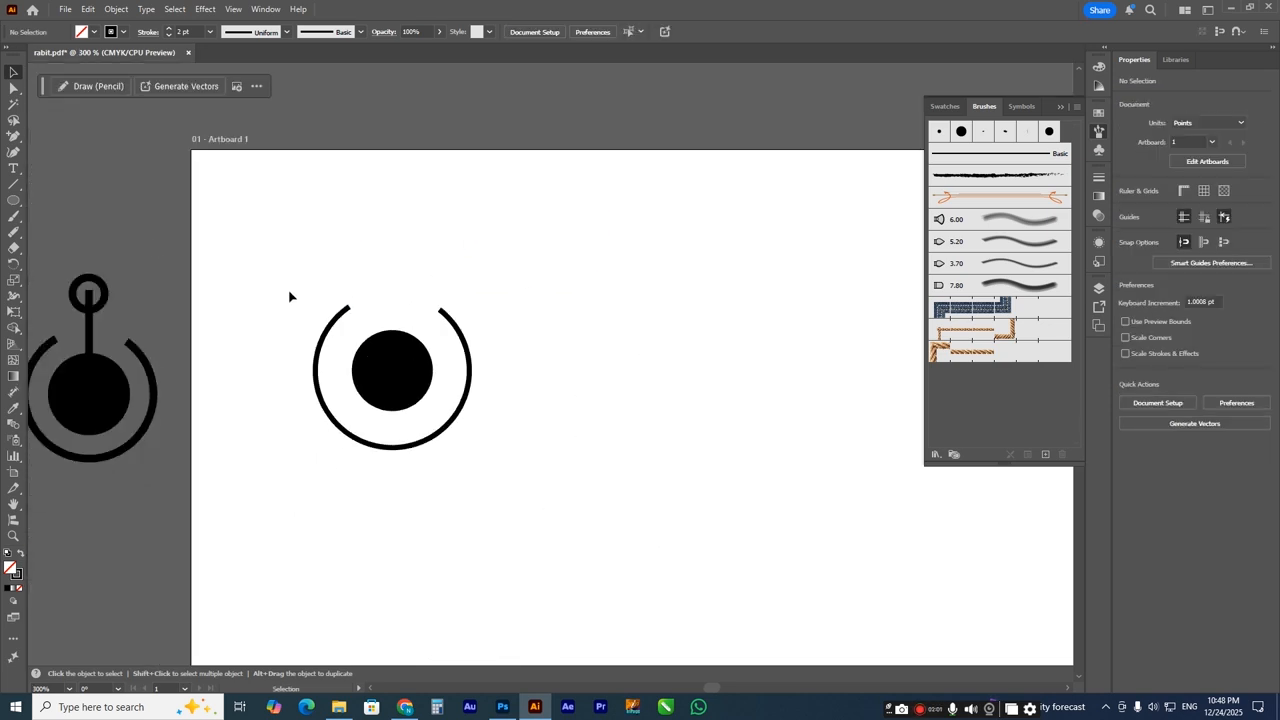
- Draw a vertical line about 37 pt long ending at the black disc's centre, and set the line's and open ring's stroke to 3 pt
click(14, 184)
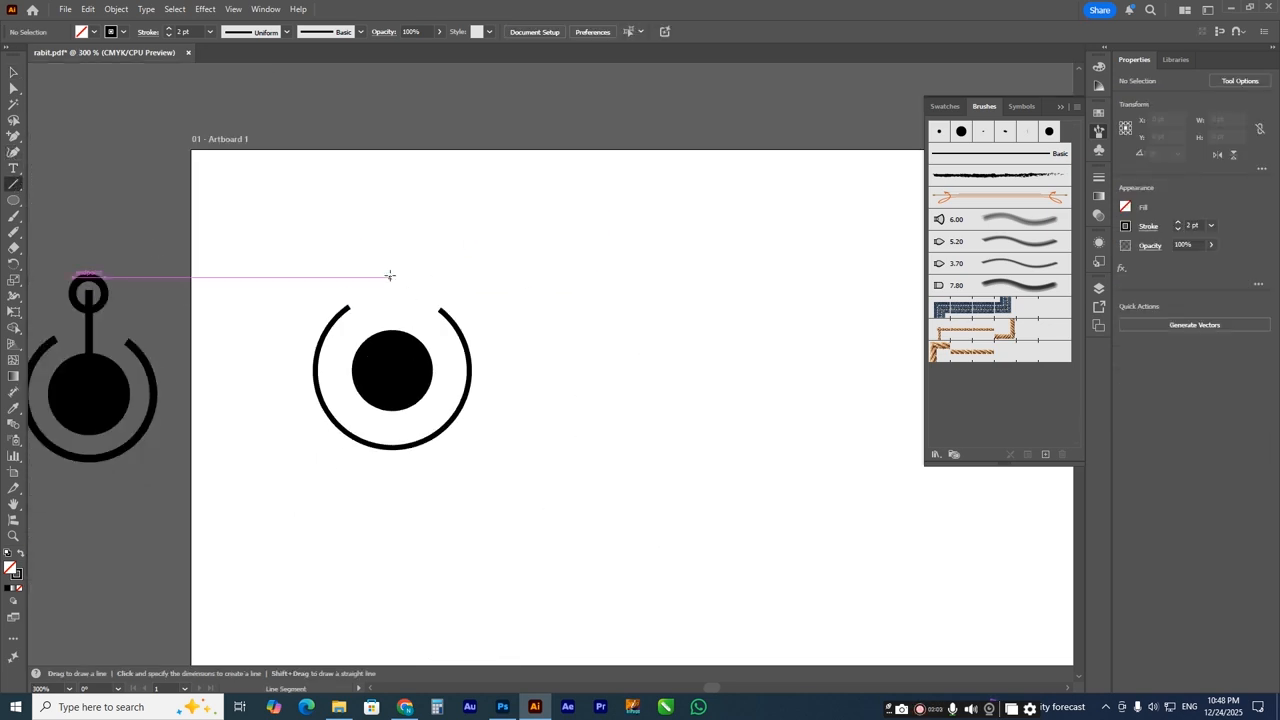
drag(393, 272, 393, 372)
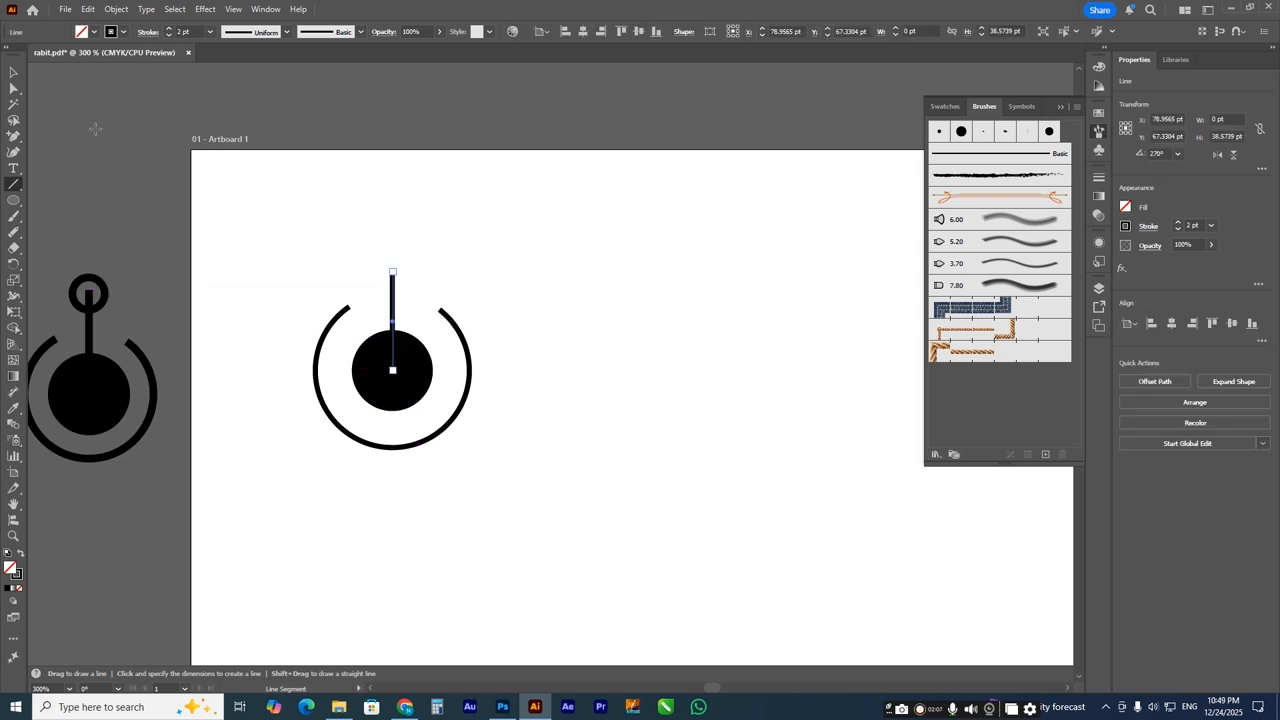
click(12, 74)
shift+click(448, 314)
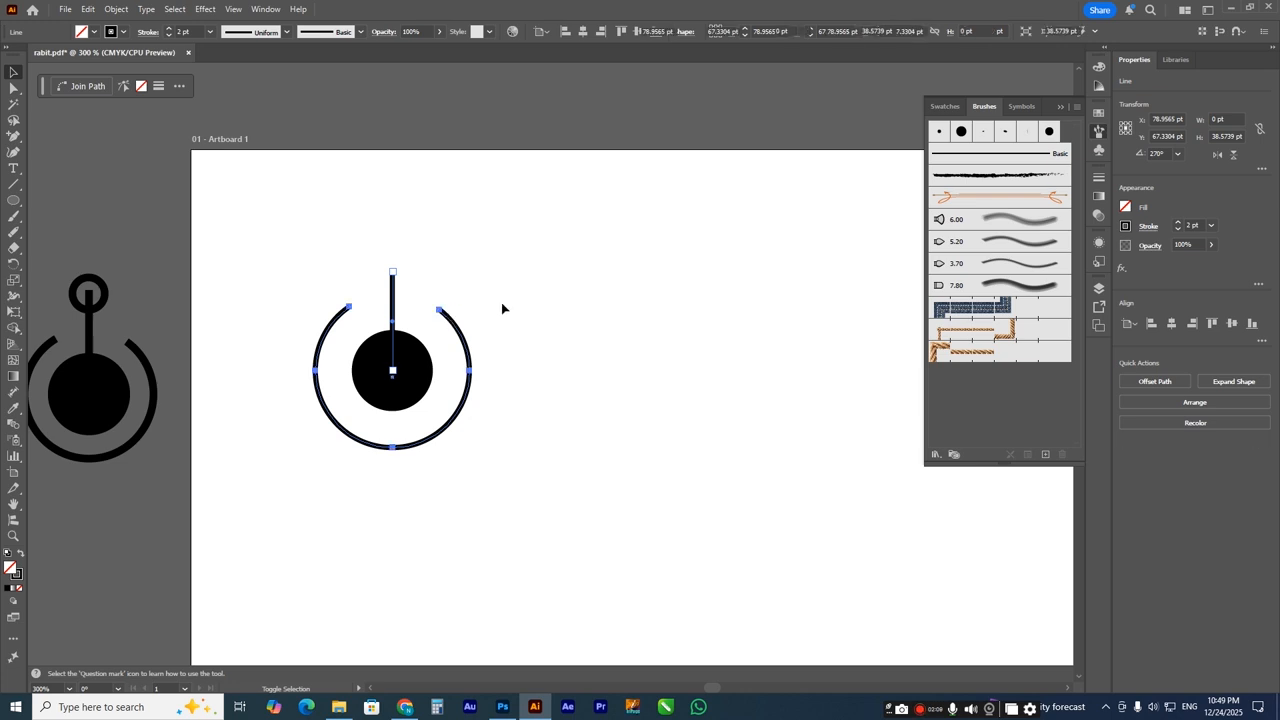
click(1211, 225)
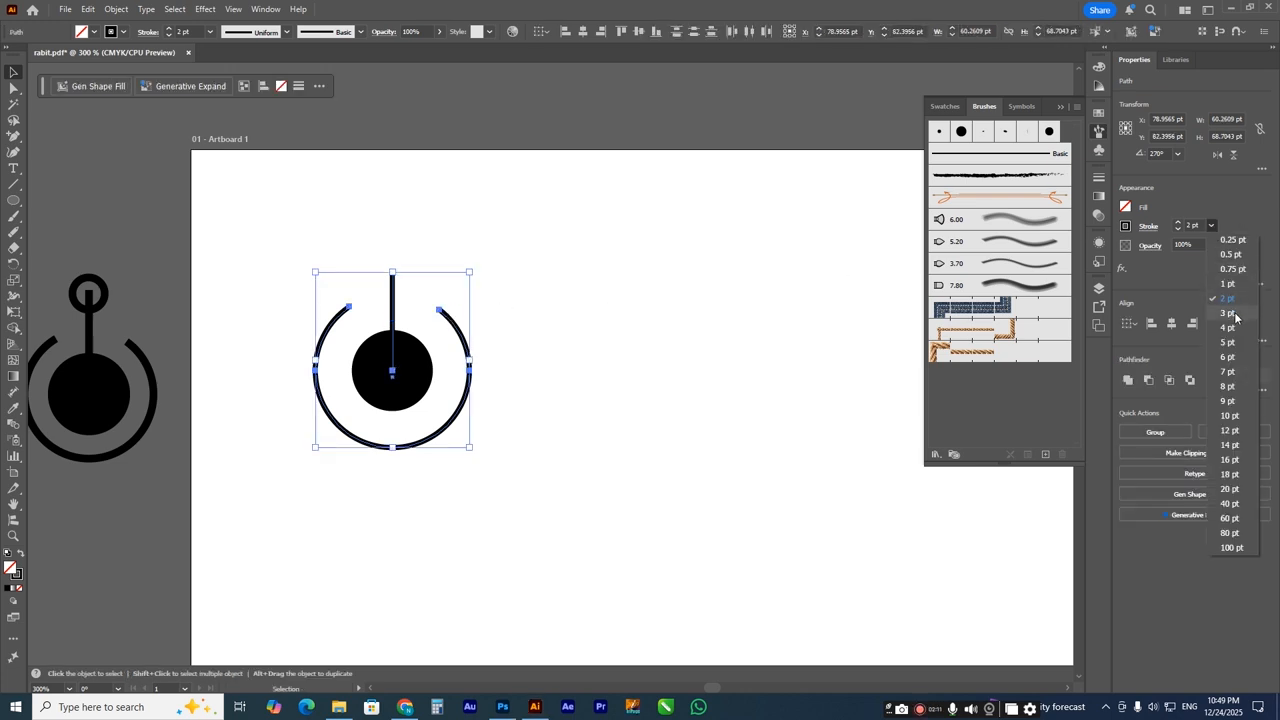
click(1235, 314)
click(577, 360)
- Draw an unfilled circle about 13 pt in diameter and centre it on the upper end of the vertical line
key(z)
drag(362, 258, 445, 335)
click(13, 200)
drag(366, 110, 629, 372)
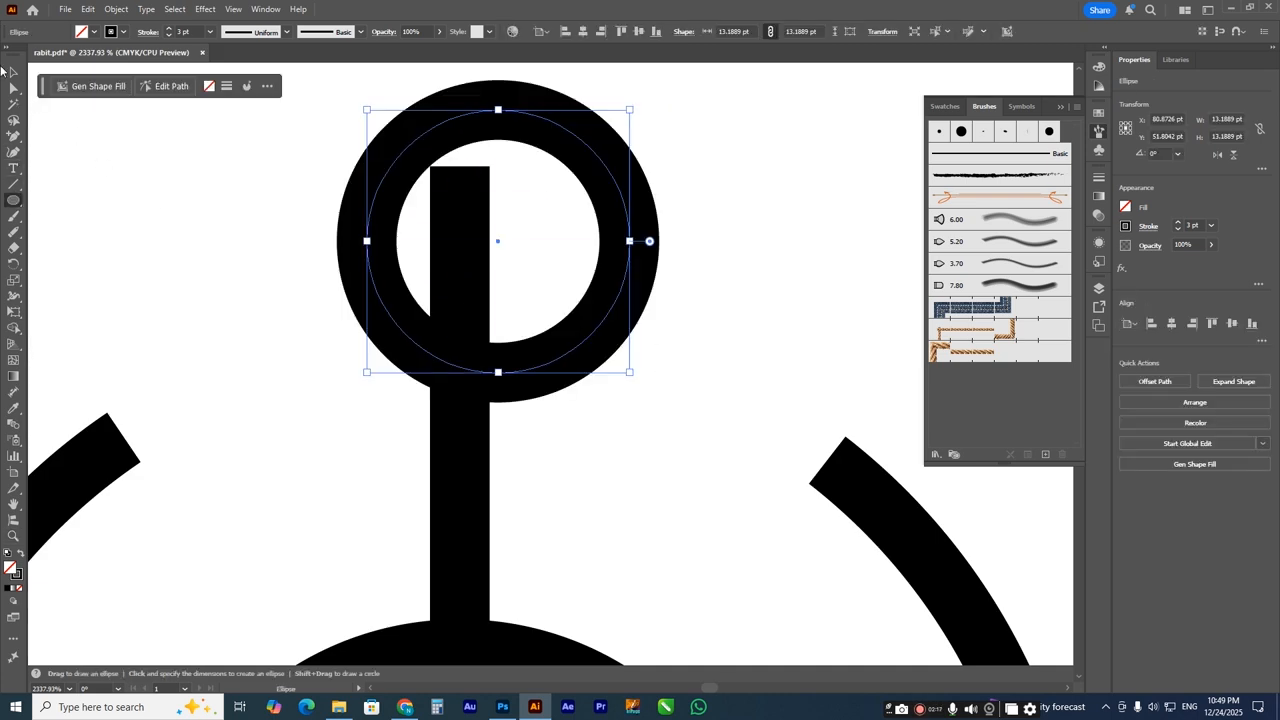
click(13, 72)
drag(497, 241, 464, 210)
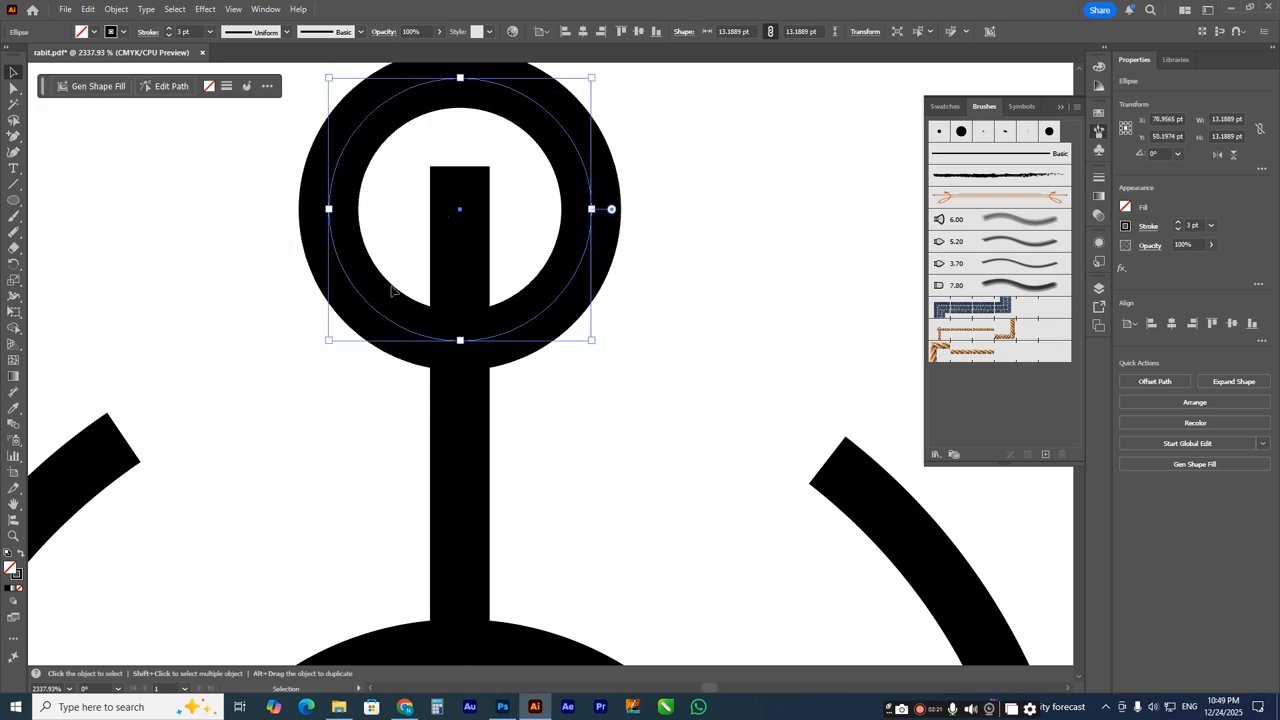
scroll(400, 262, down, 5)
scroll(390, 265, down, 1)
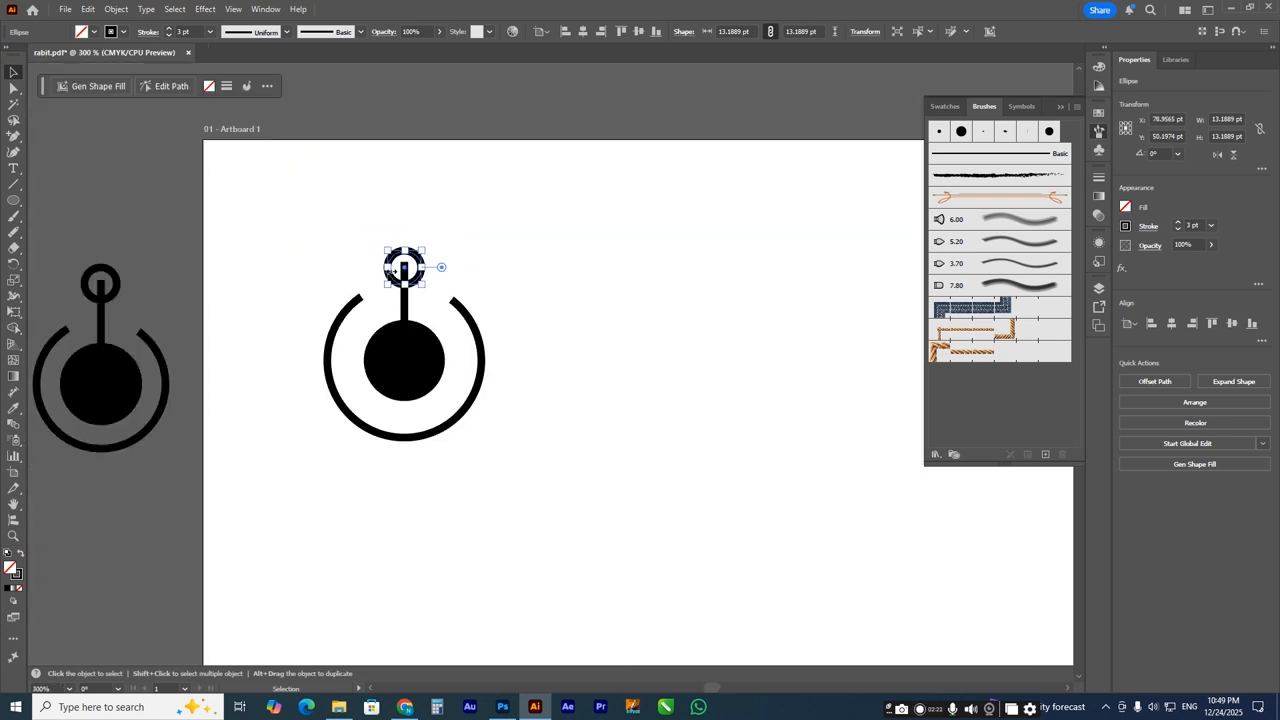
click(558, 250)
- Select the disc, open ring, line and small circle on the artboard and group them
drag(273, 203, 637, 479)
key(a)
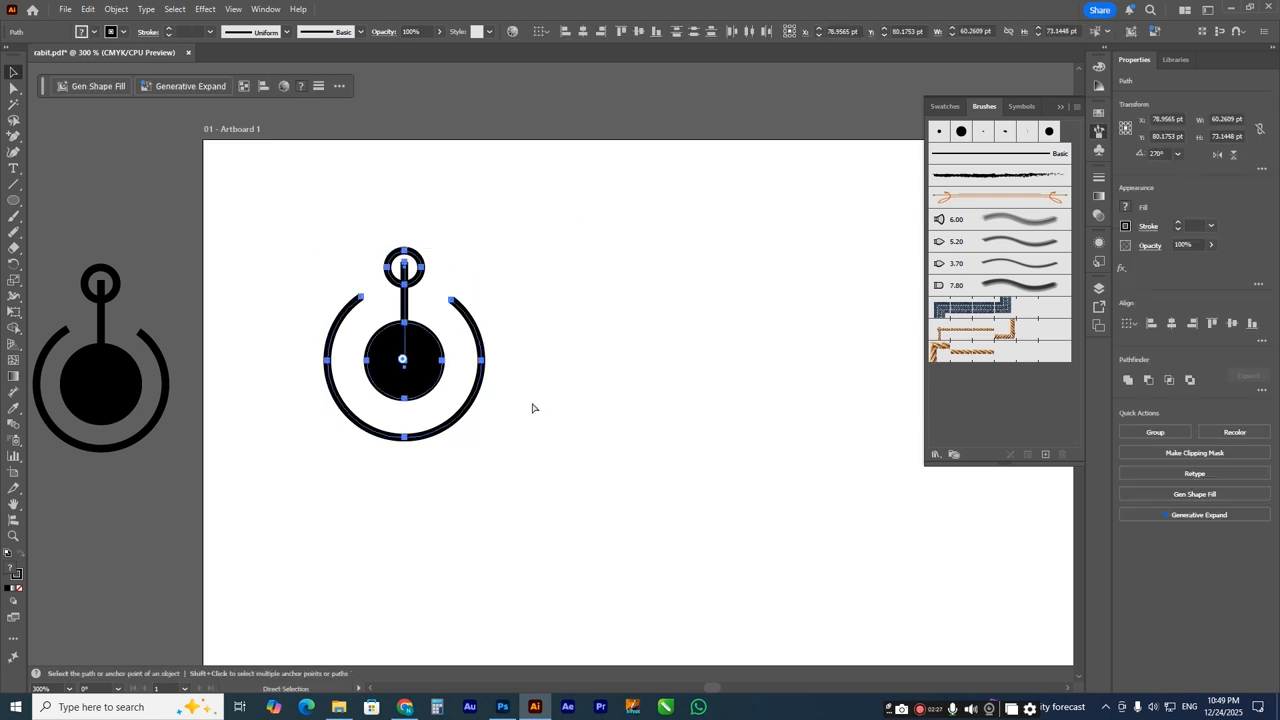
key(v)
key(ctrl+g)
- Start a new Pattern Brush from the grouped motif and move its options dialog clear of the brush list
mouse_move(425, 362)
mouse_down()
mouse_move(586, 386)
mouse_move(903, 394)
mouse_move(990, 382)
mouse_up()
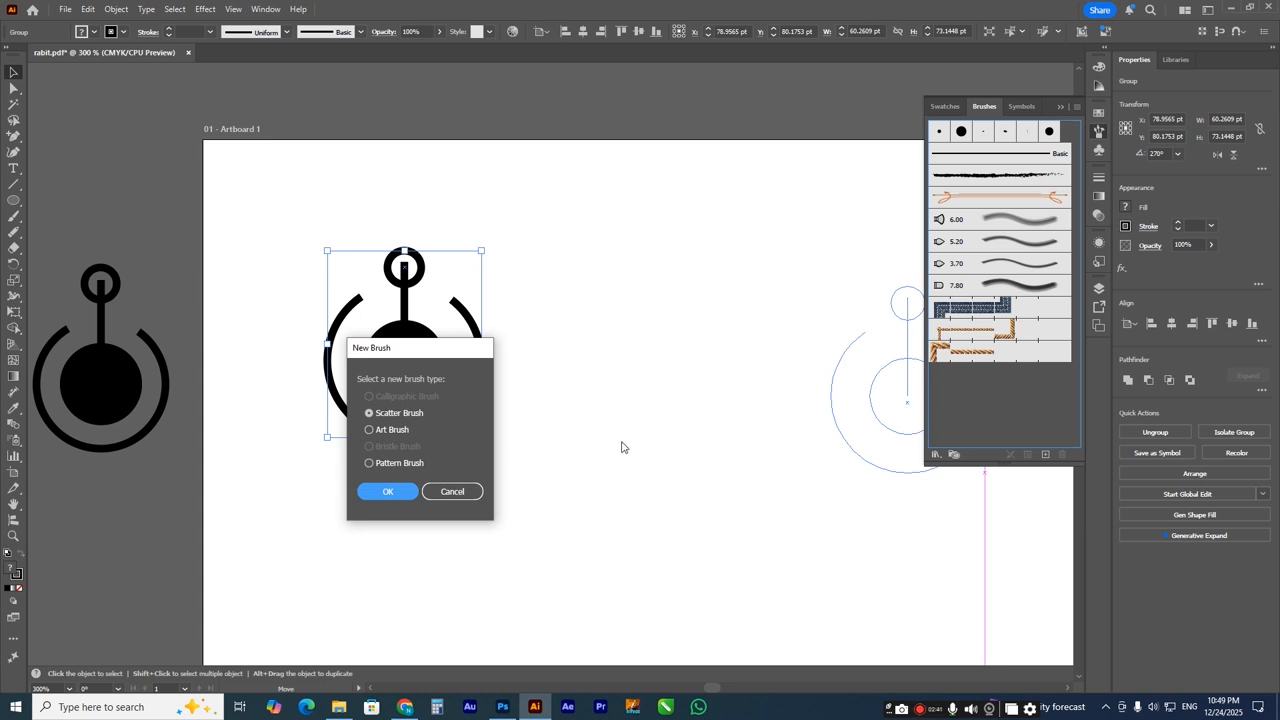
click(400, 462)
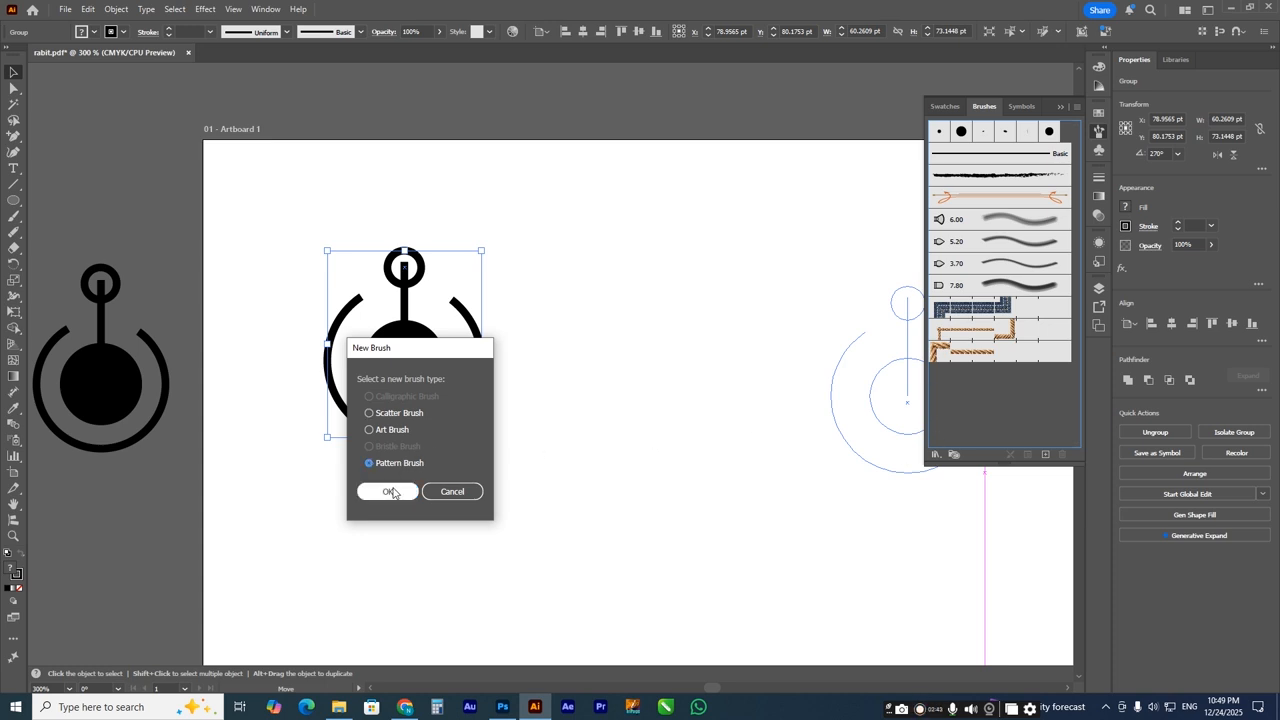
click(391, 492)
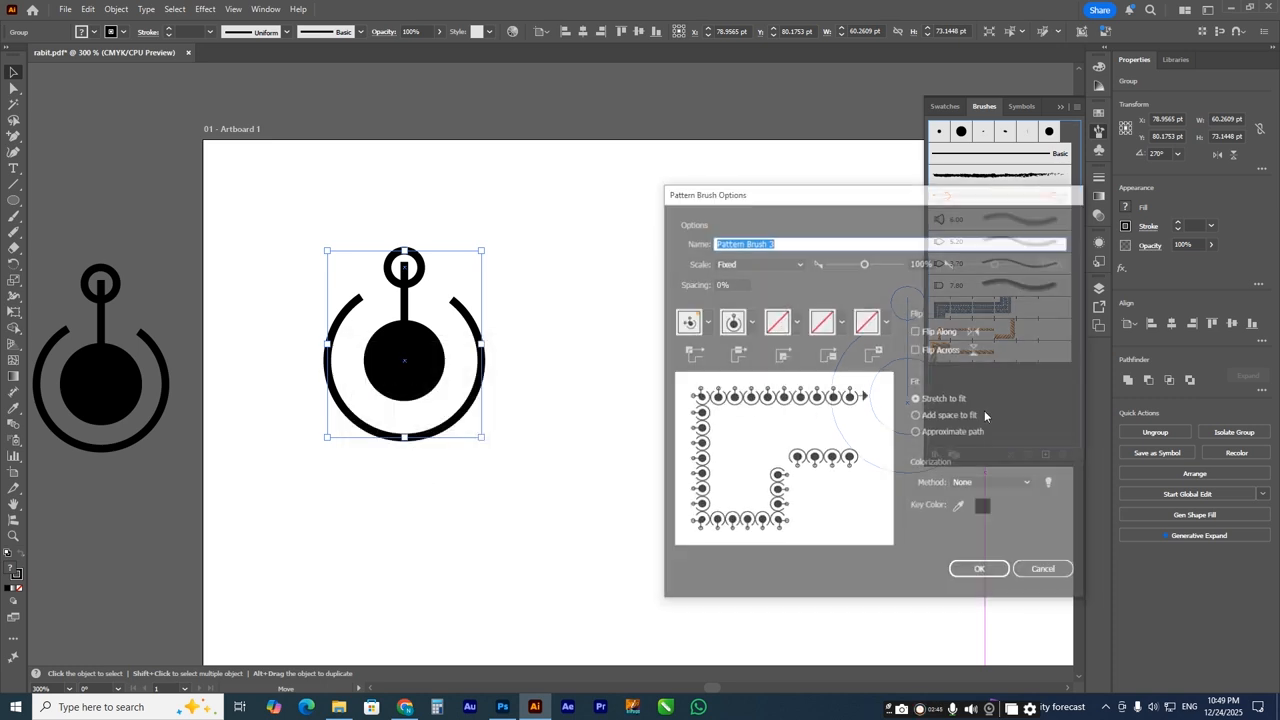
drag(803, 195, 437, 151)
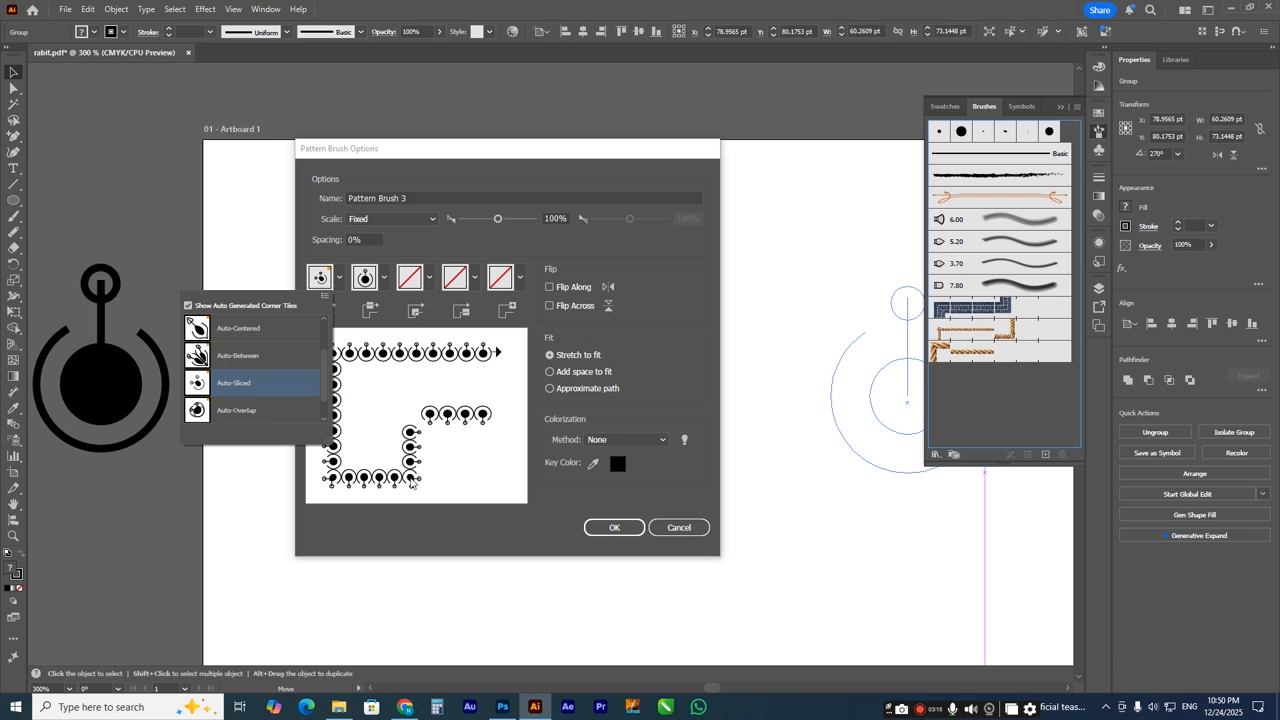
- Try the Auto-Overlap and Auto-Between outer corner tiles, and set the outer corner tile to Auto-Centered
click(230, 411)
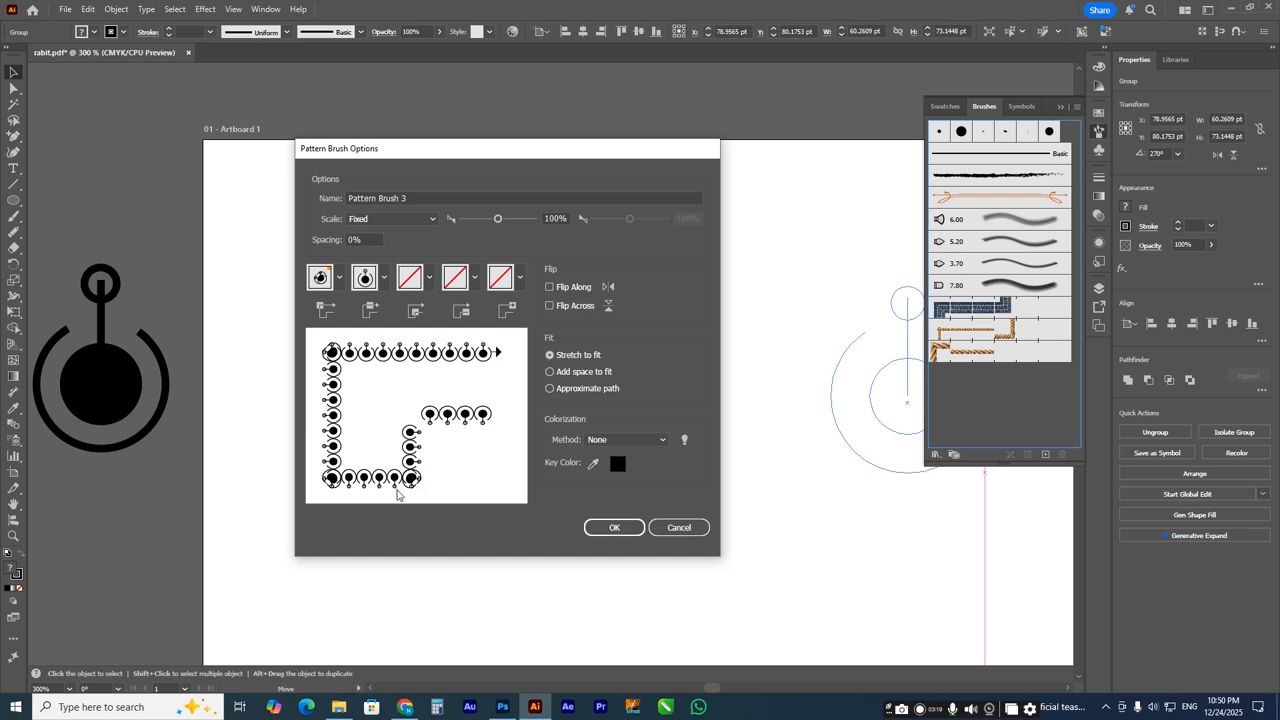
click(339, 279)
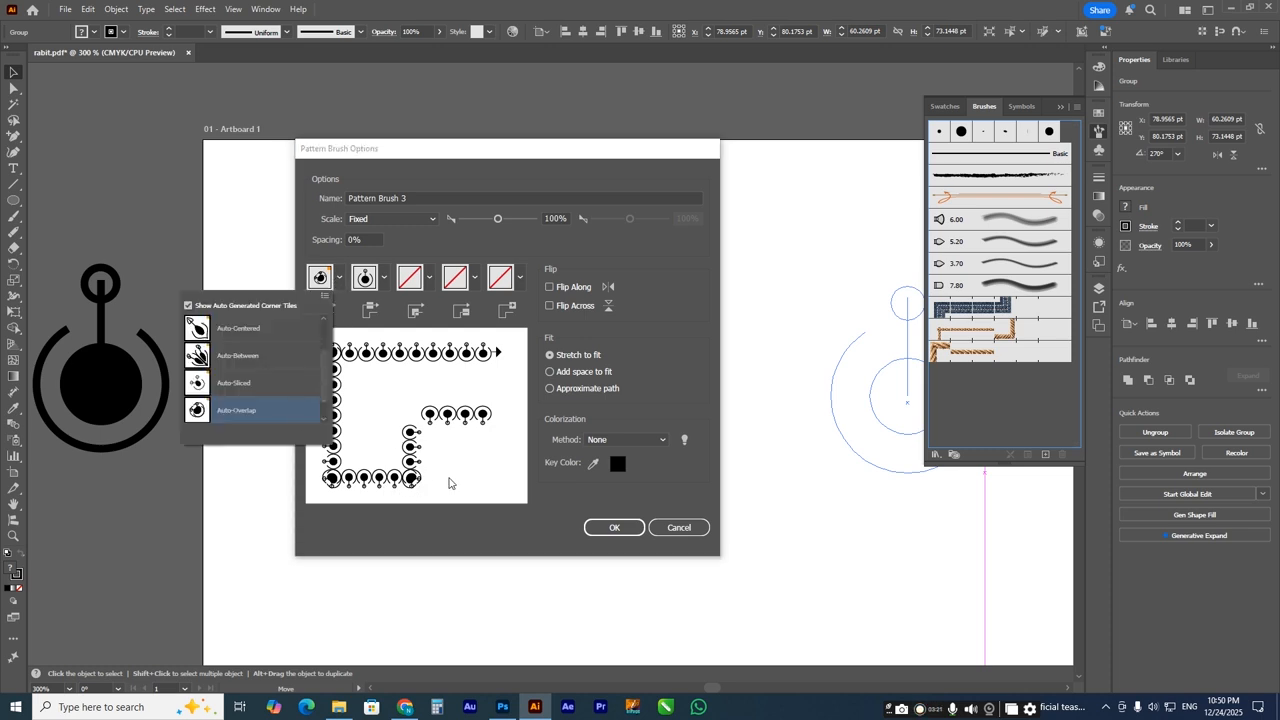
click(223, 357)
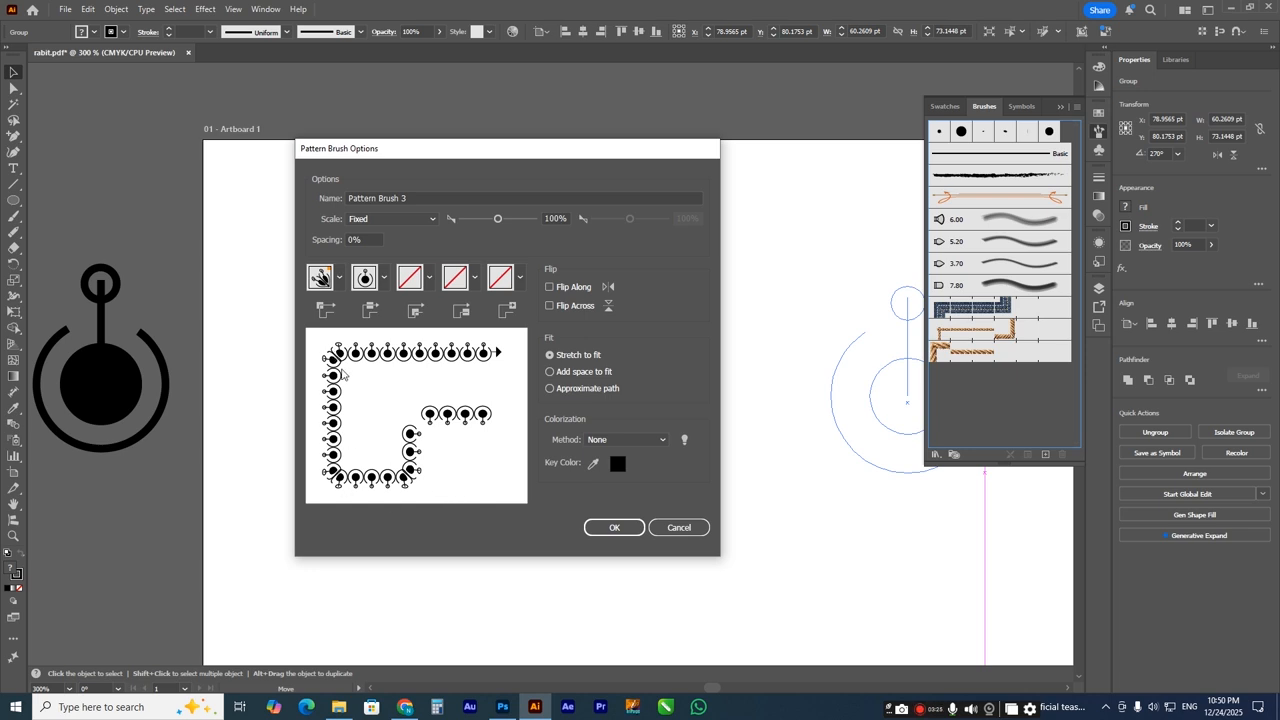
click(340, 277)
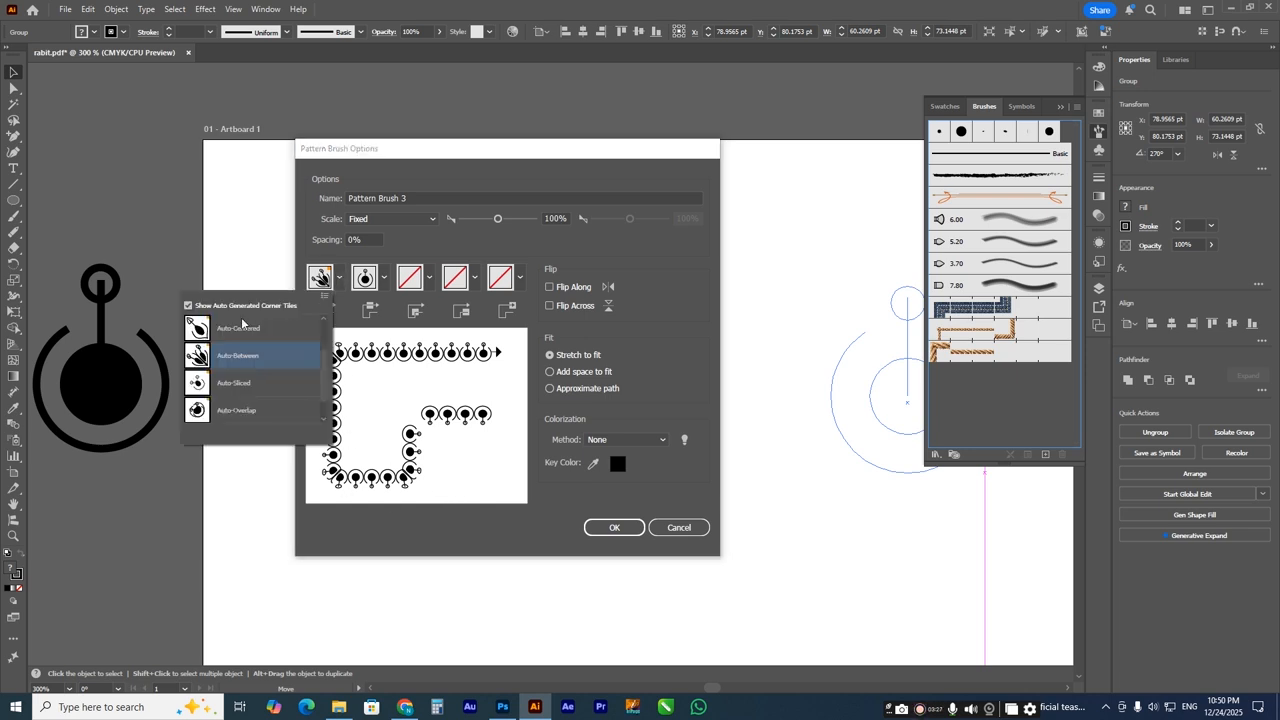
click(226, 328)
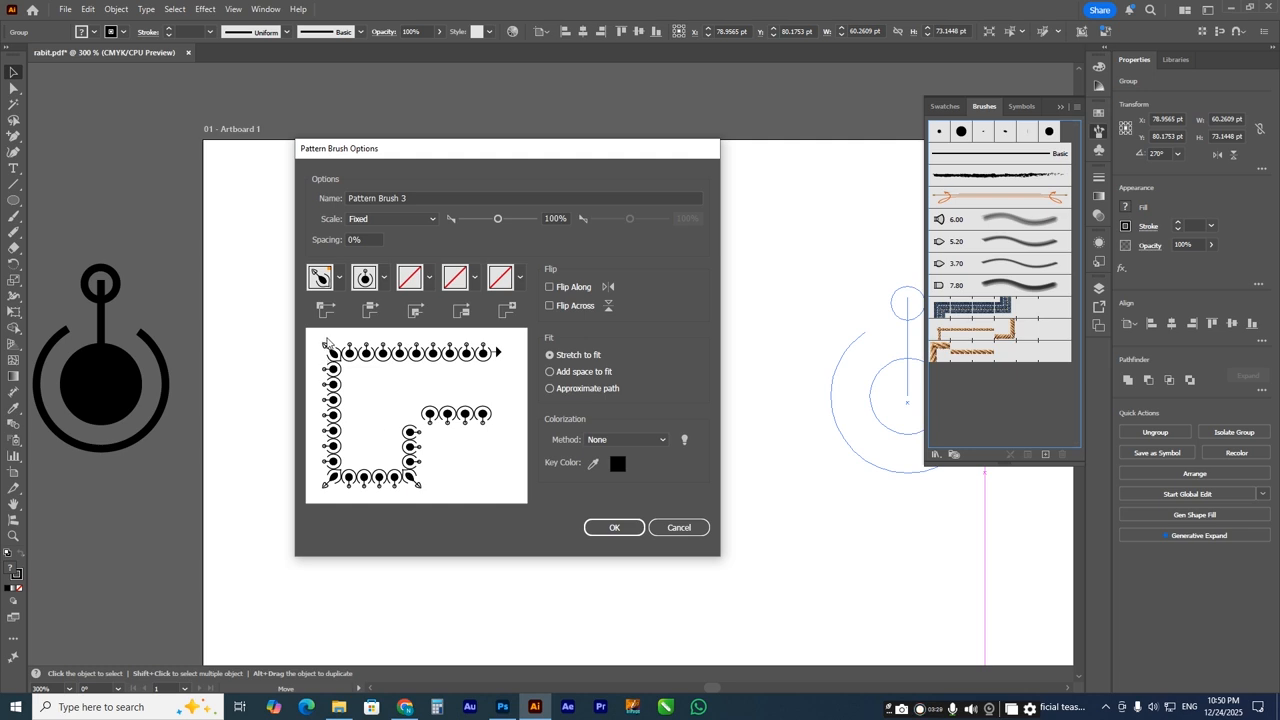
- Set the pattern brush's inner corner tile to Auto-Centered and check the choices for the side and start tiles
click(383, 279)
click(383, 280)
click(429, 278)
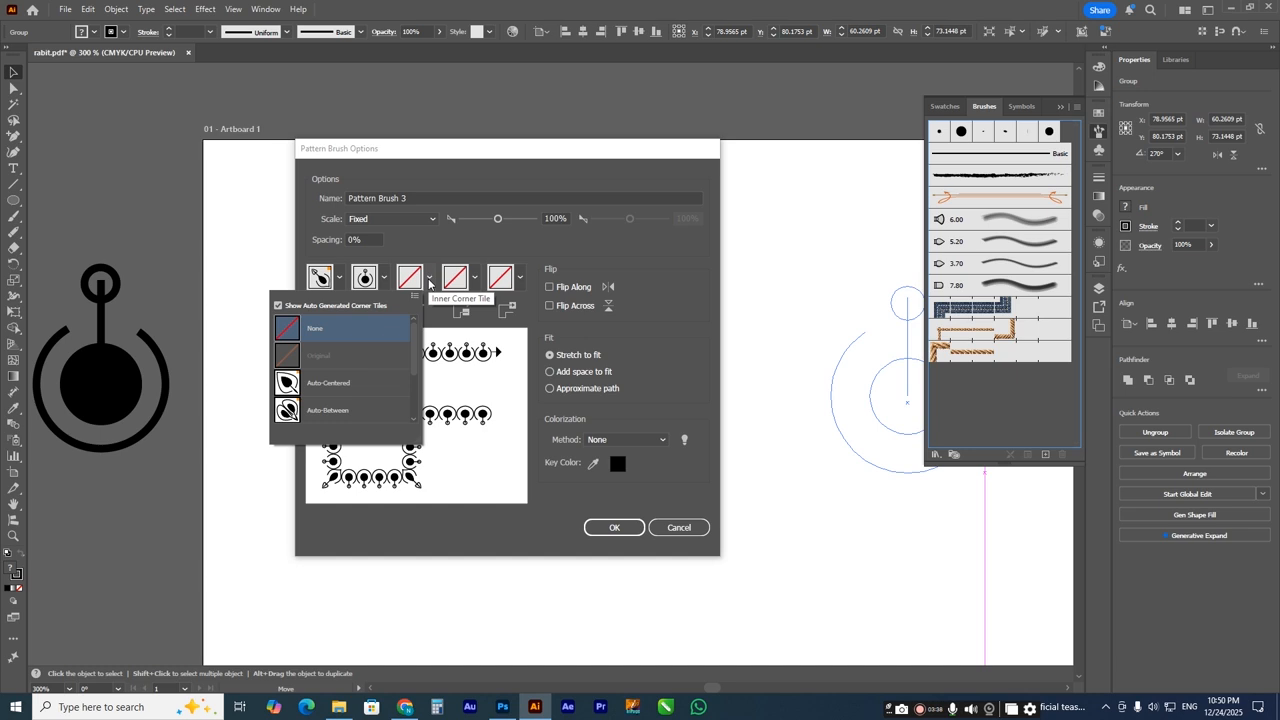
click(333, 385)
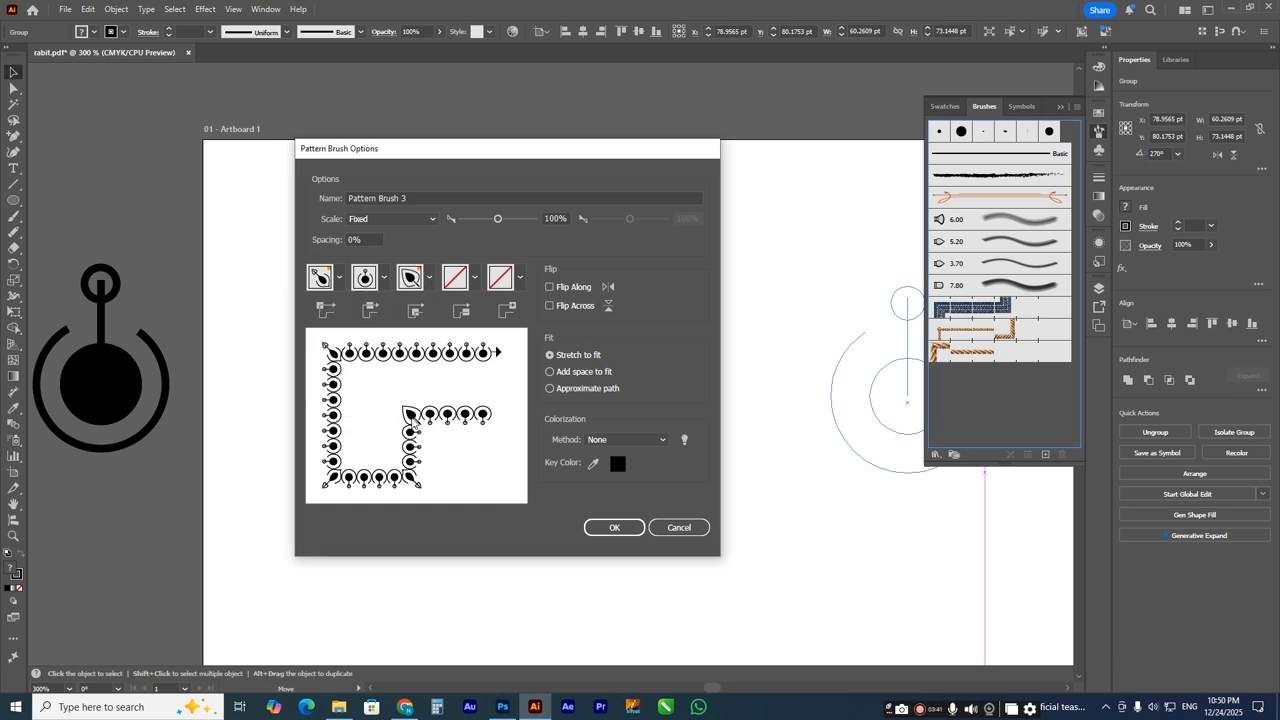
click(474, 278)
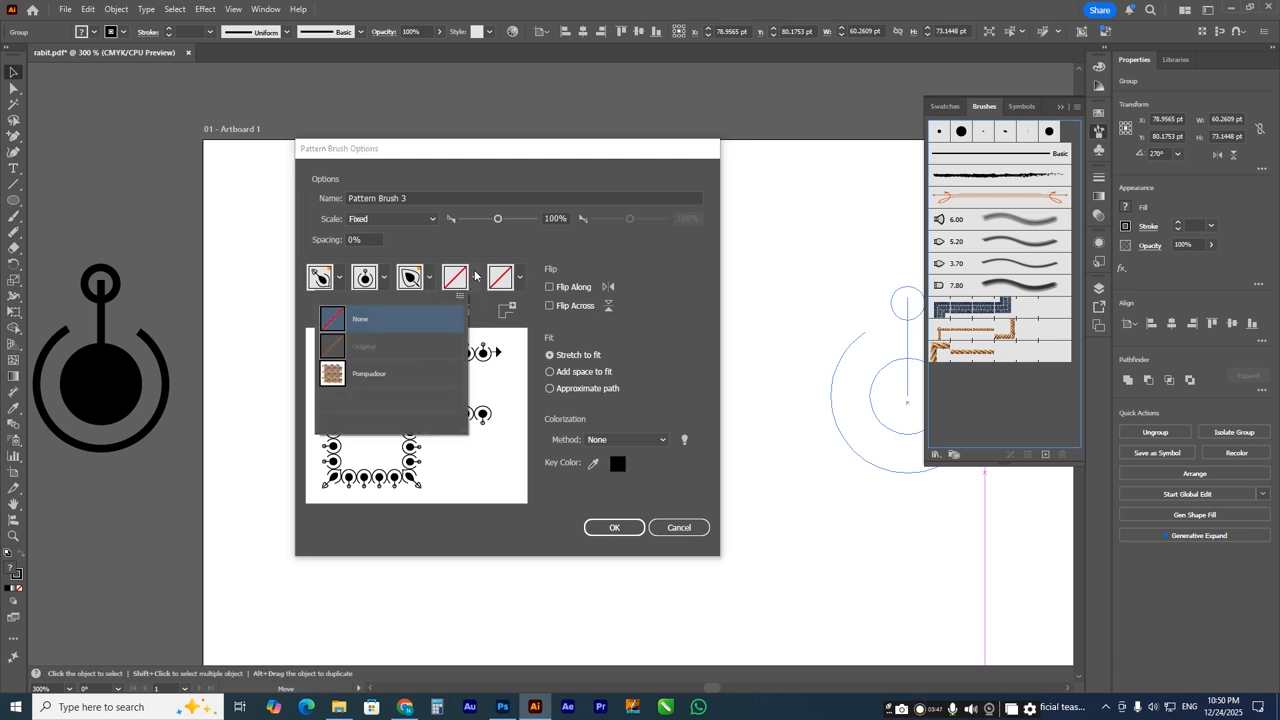
click(445, 296)
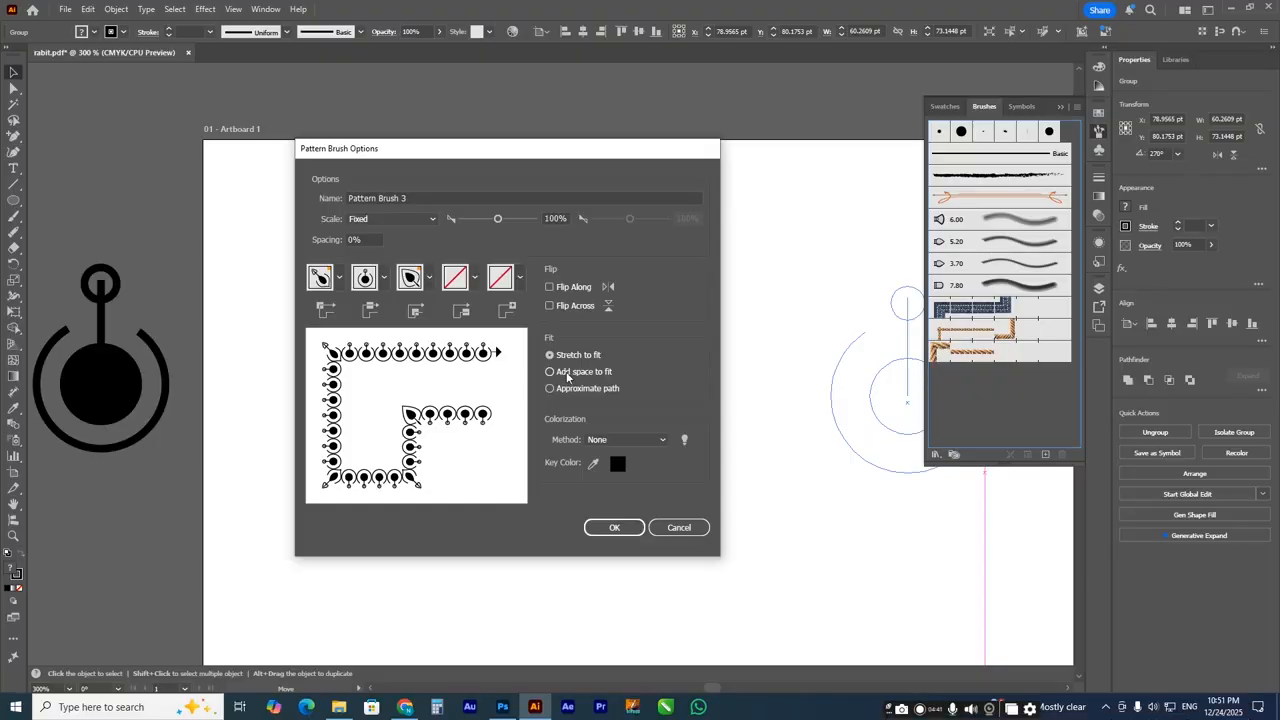
- Try the Add space to fit and Approximate path options, and return the fit to Stretch to fit
click(567, 374)
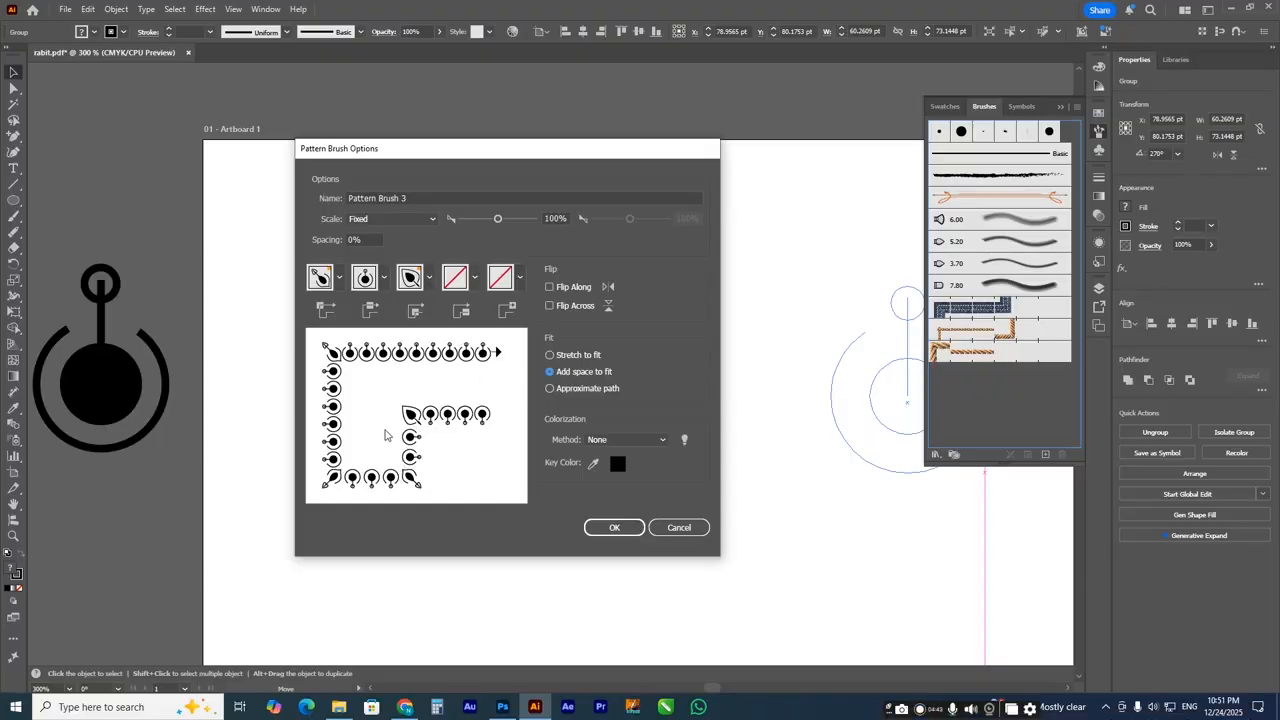
click(565, 388)
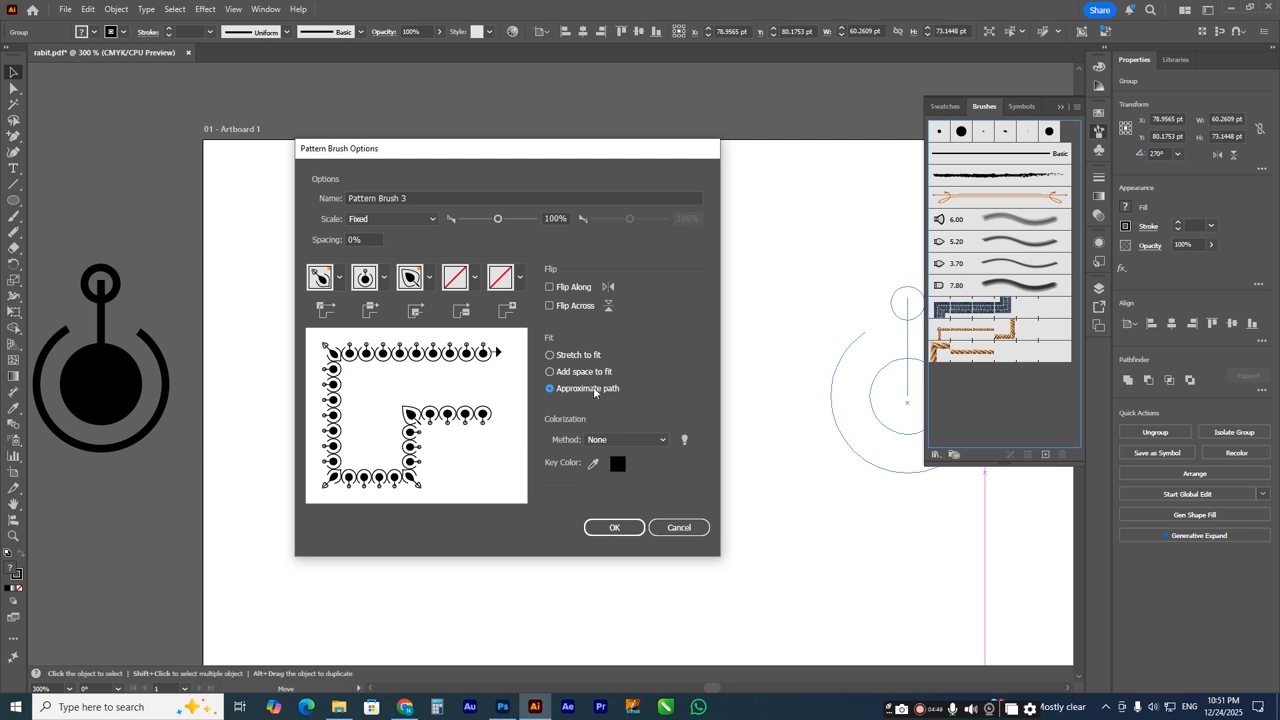
click(560, 358)
click(571, 377)
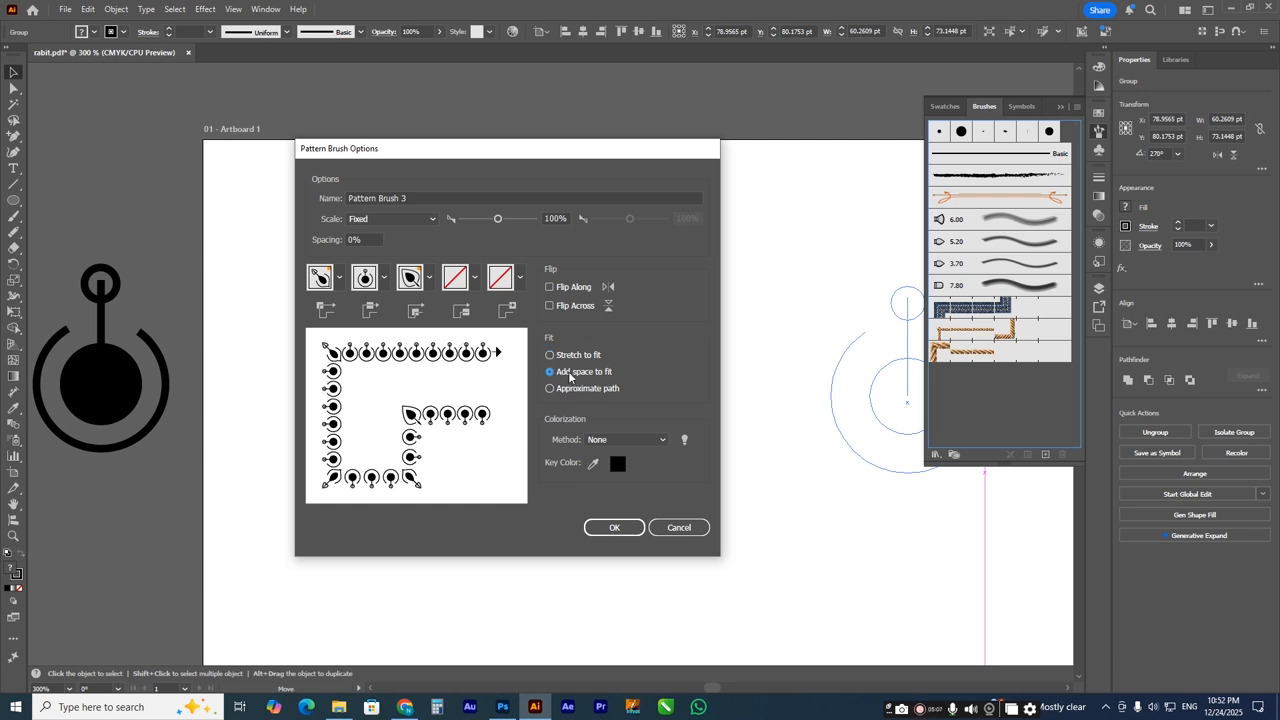
click(557, 358)
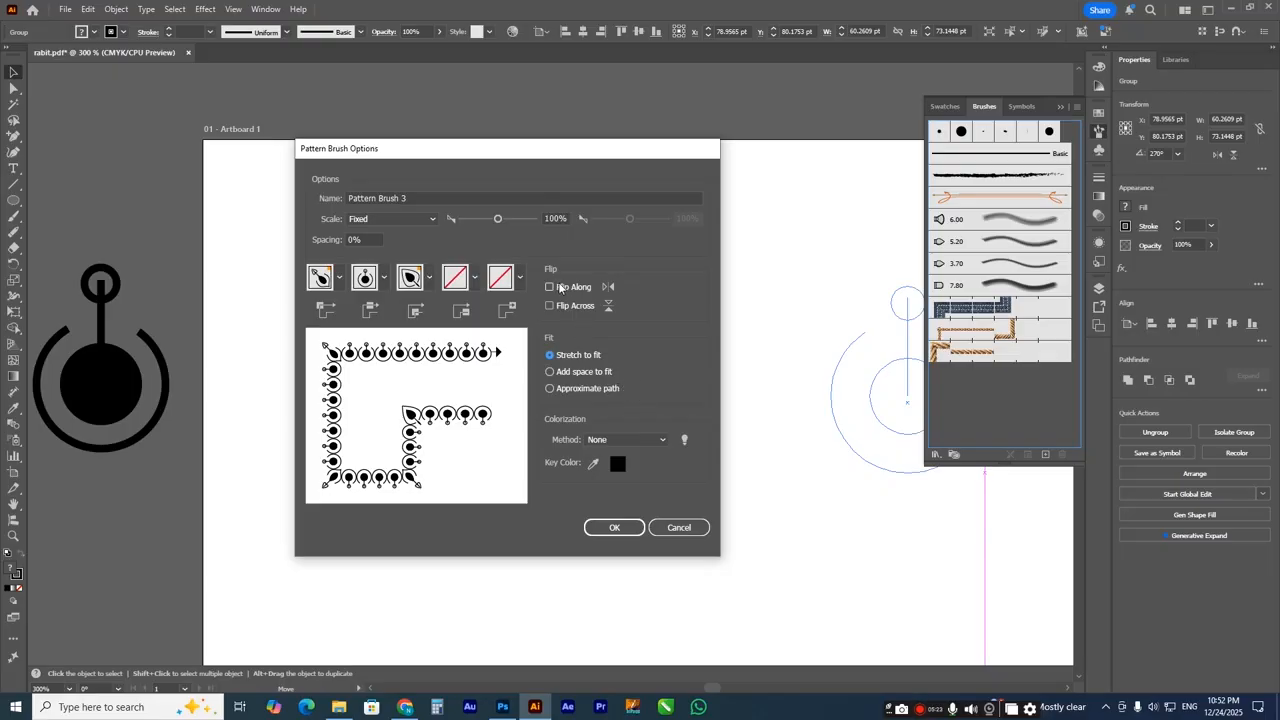
- Preview Flip Across on its own, and turn on both Flip Along and Flip Across for the pattern
click(549, 305)
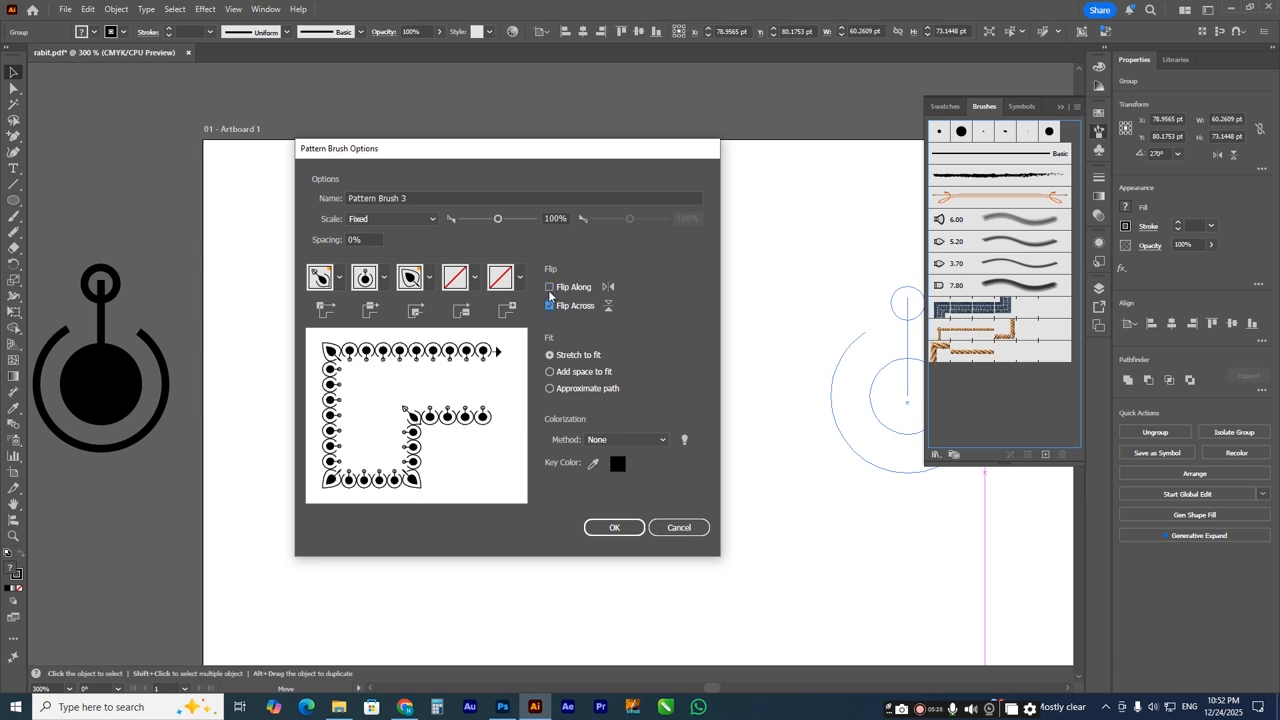
click(549, 305)
click(549, 287)
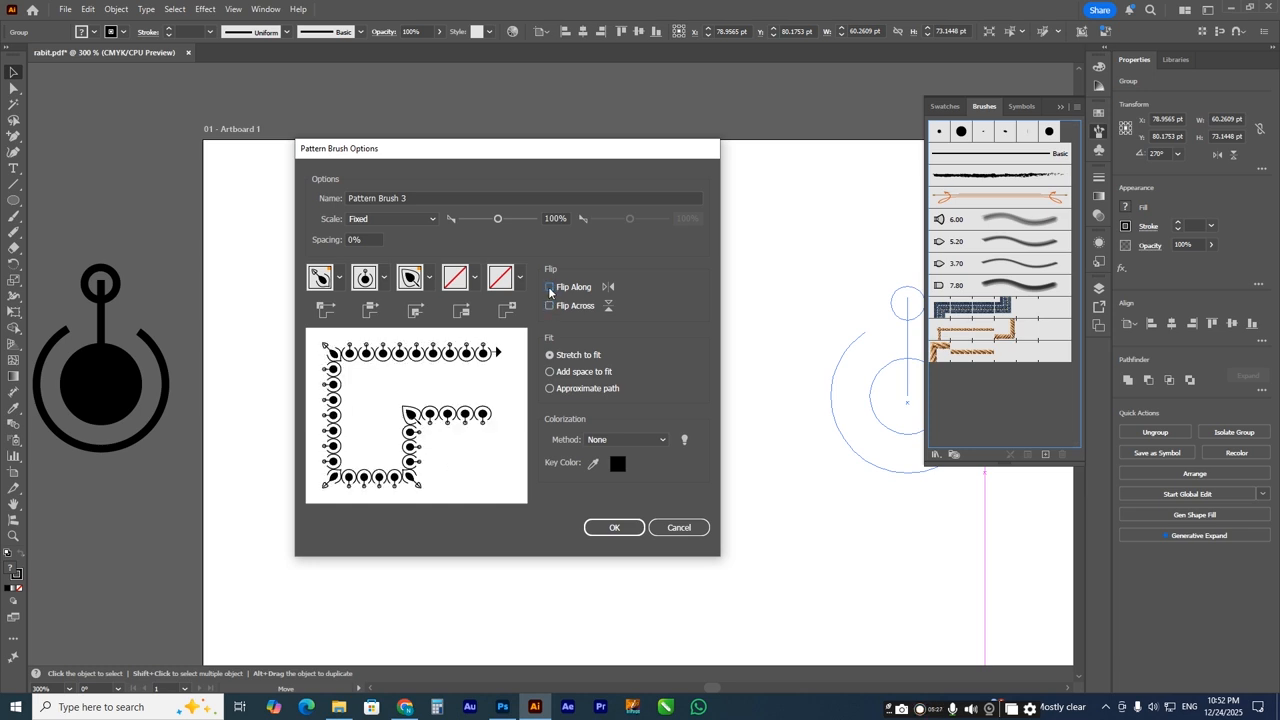
click(550, 305)
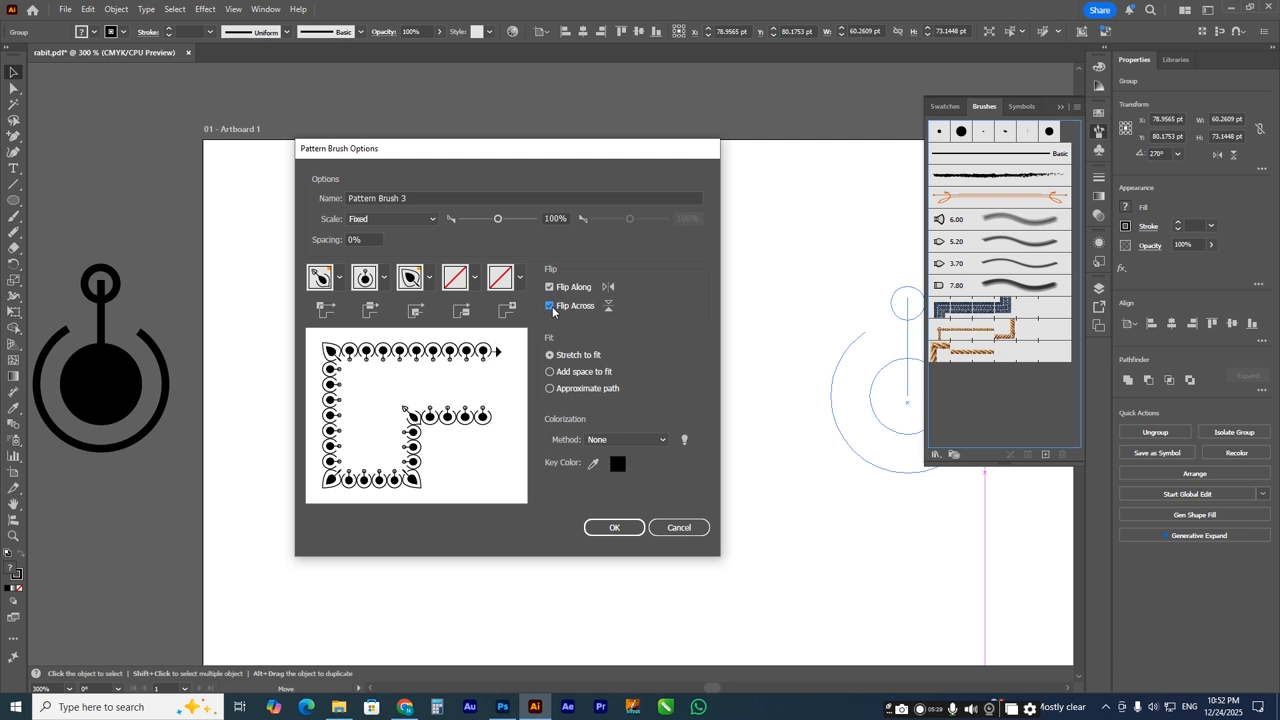
- Turn off both Flip Across and Flip Along for the pattern
click(550, 305)
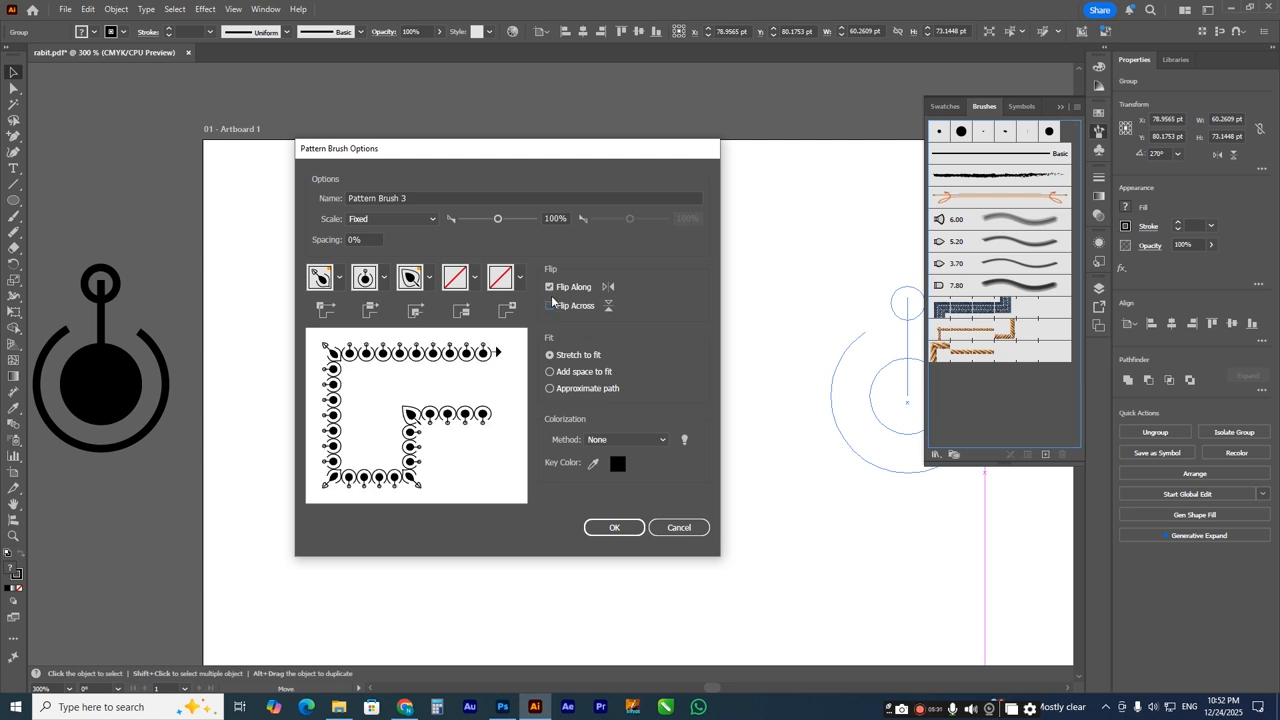
click(550, 288)
- Try wider pattern spacing values up to 77%, and bring the spacing back down to 0%
click(375, 240)
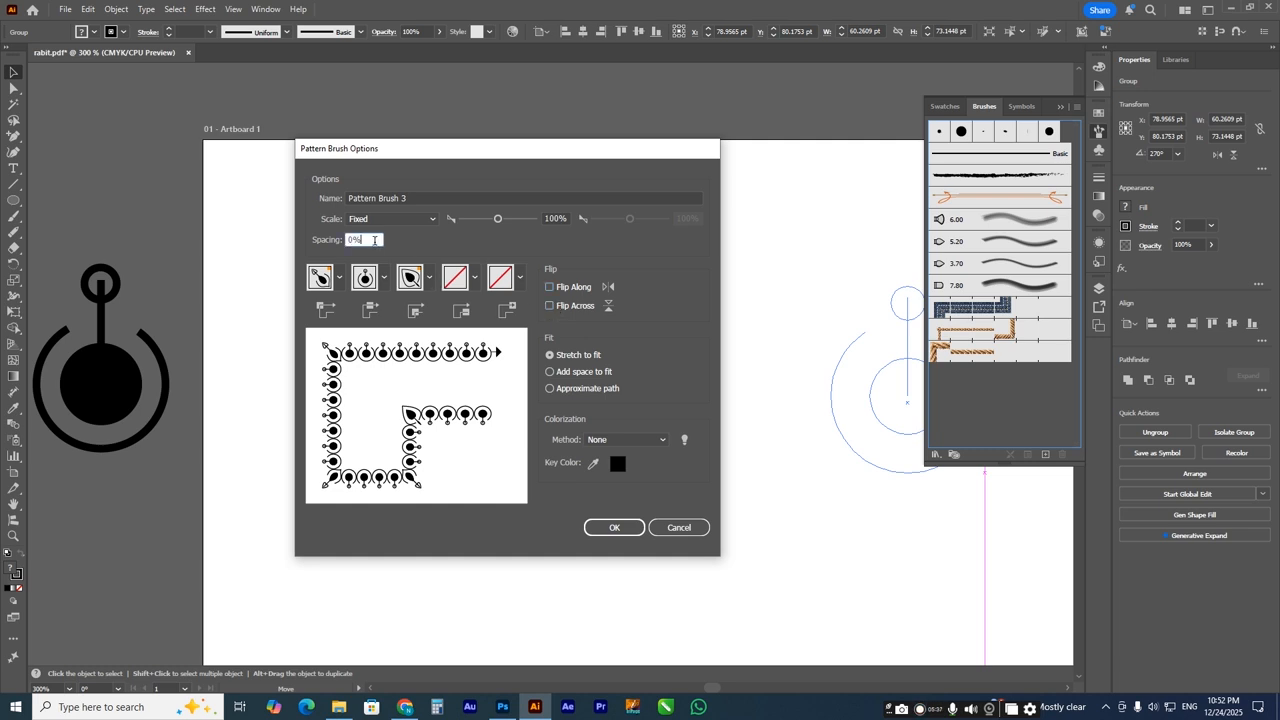
scroll(374, 240, up, 15)
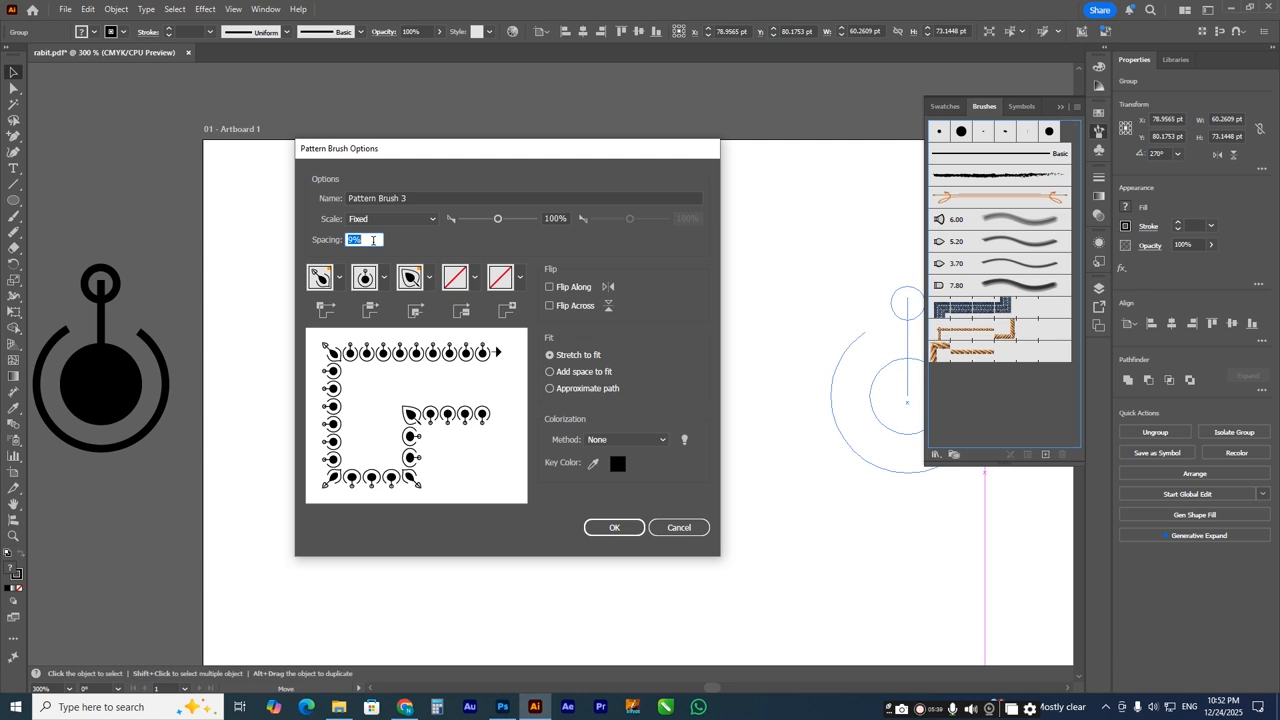
scroll(372, 240, up, 20)
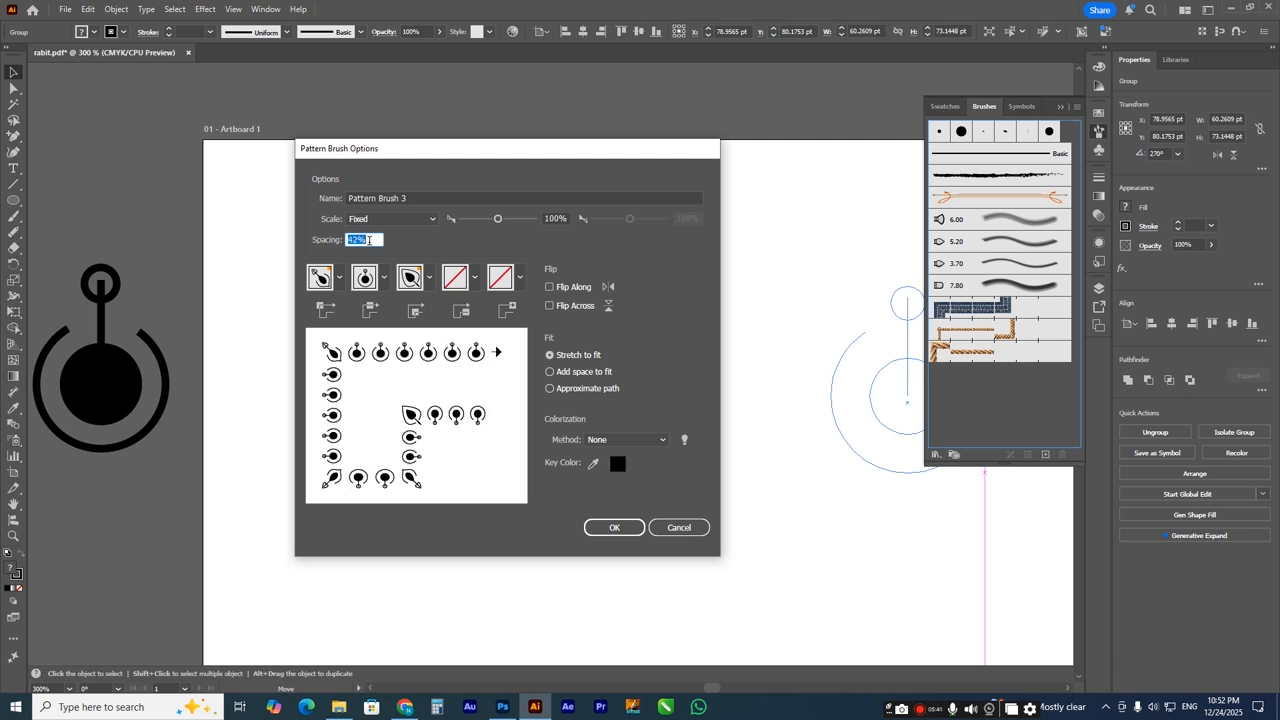
scroll(368, 240, up, 18)
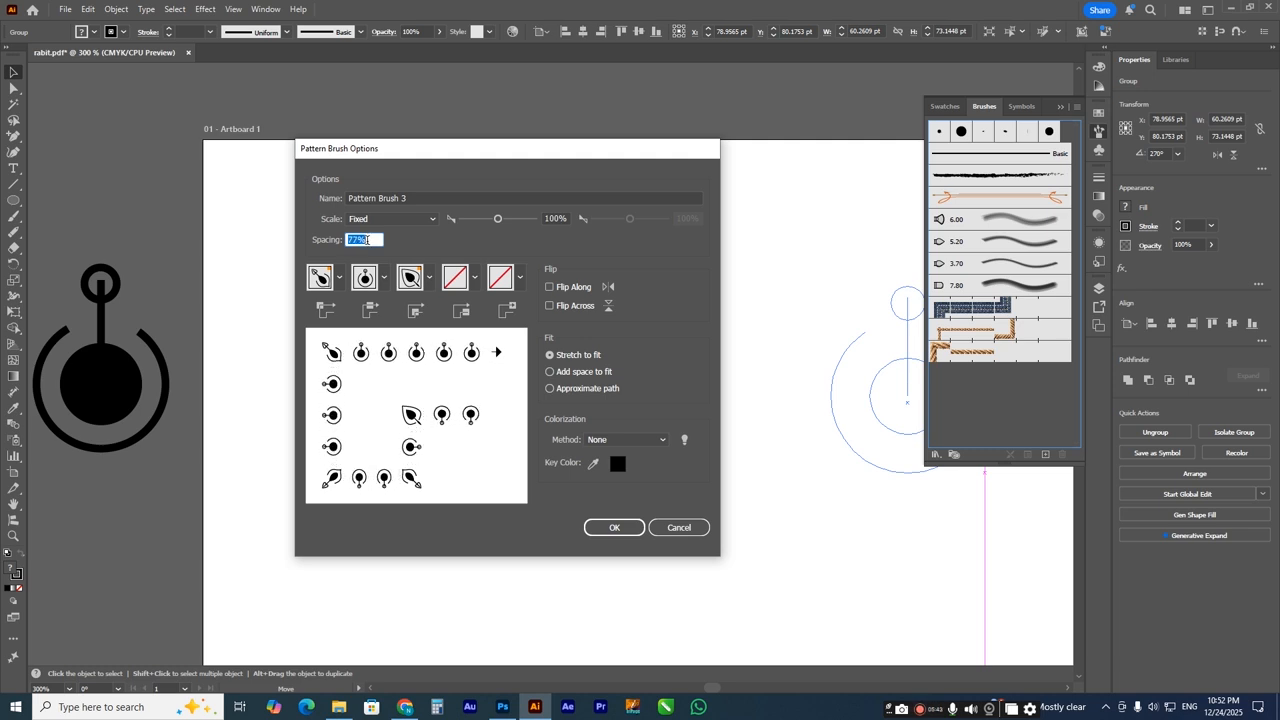
scroll(367, 240, down, 20)
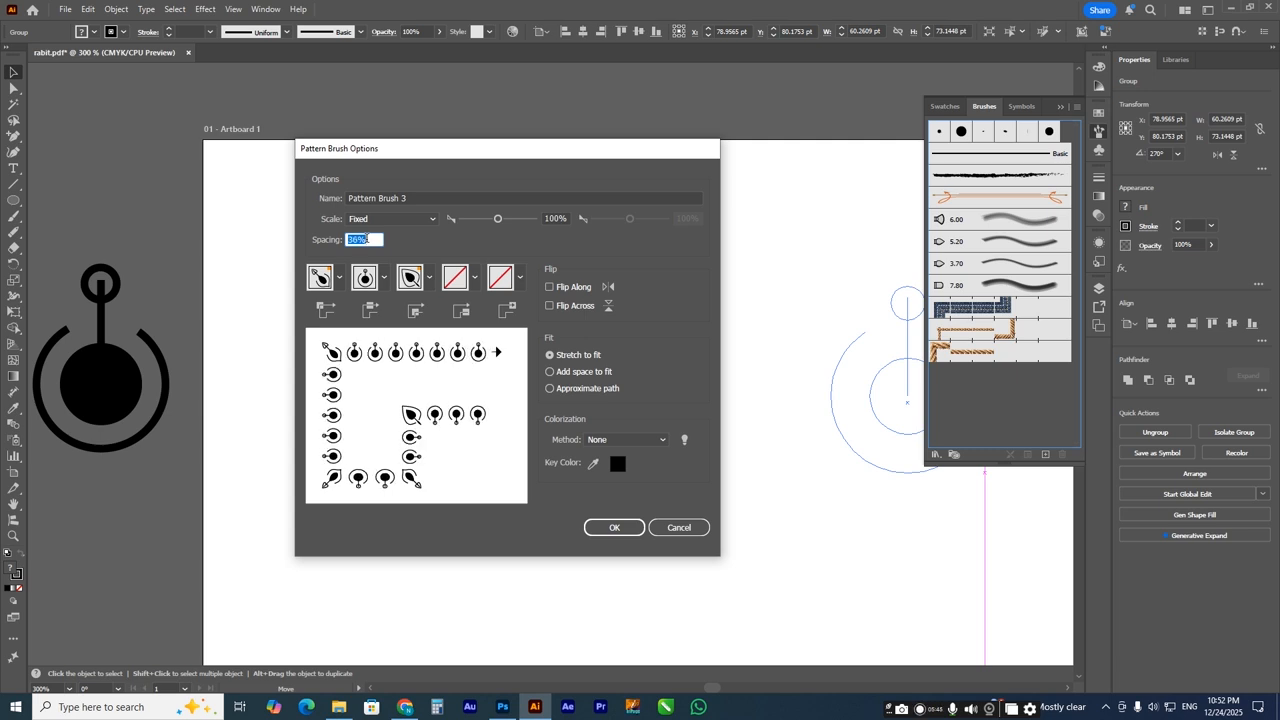
scroll(367, 240, down, 20)
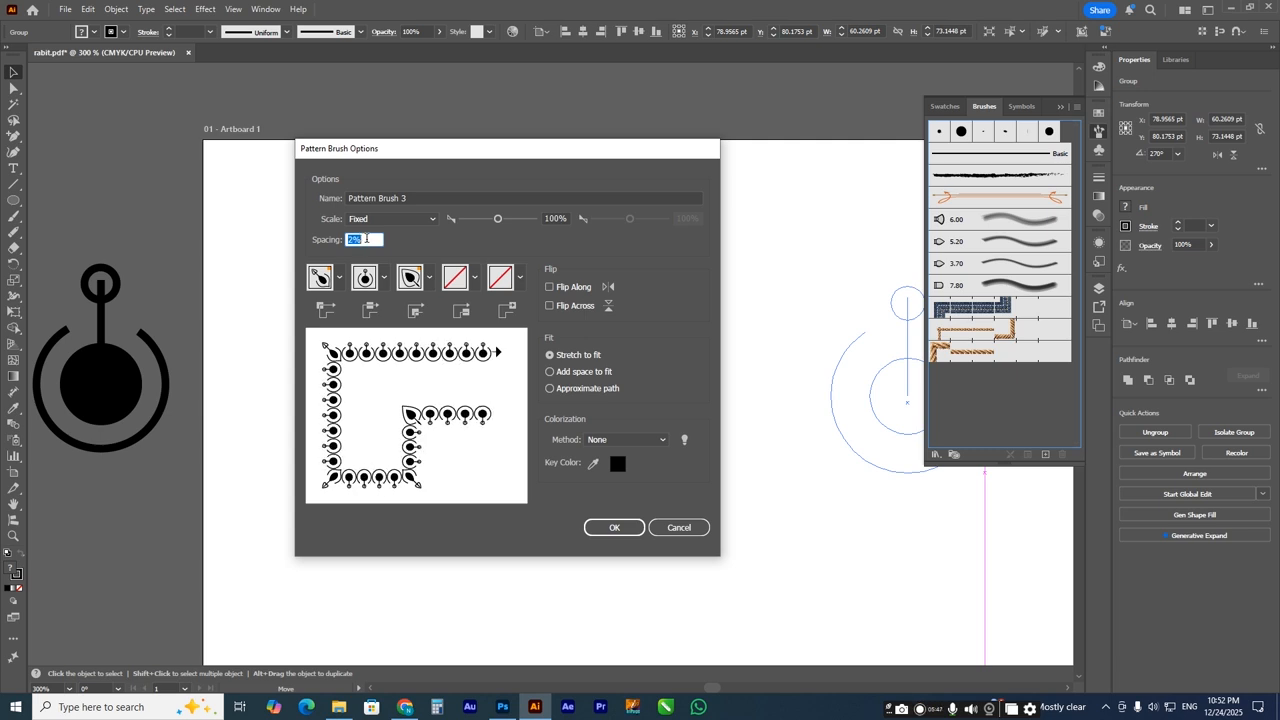
- Check the brush's scale method choices, try a scale of 105%, and return it to 100%
click(438, 220)
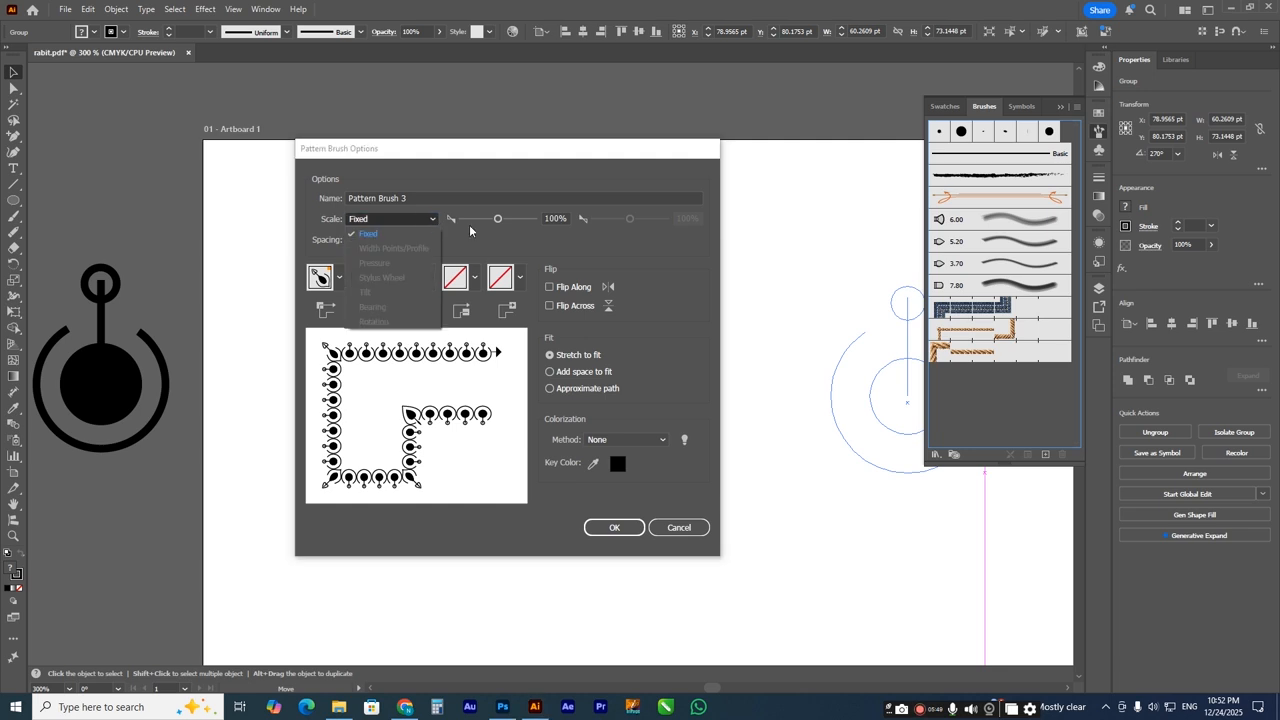
click(390, 233)
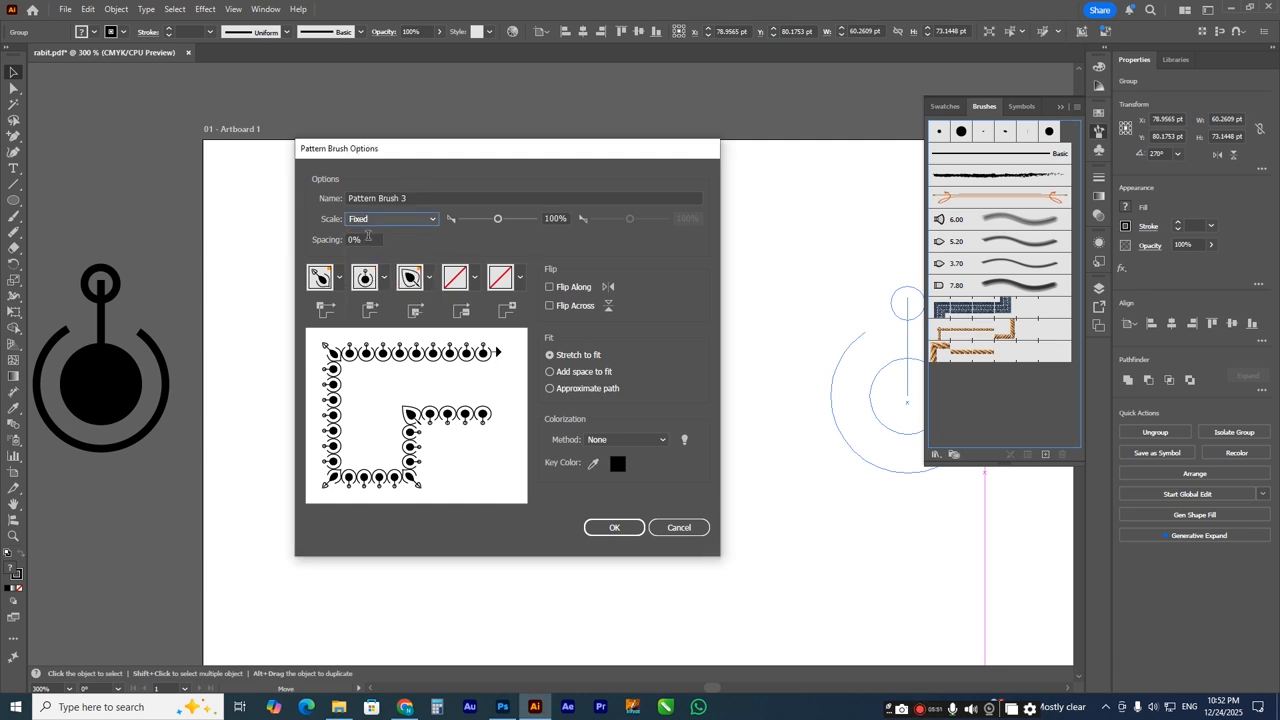
mouse_move(497, 219)
mouse_down()
mouse_move(507, 222)
mouse_move(476, 222)
mouse_move(512, 224)
mouse_move(499, 222)
mouse_up()
click(421, 222)
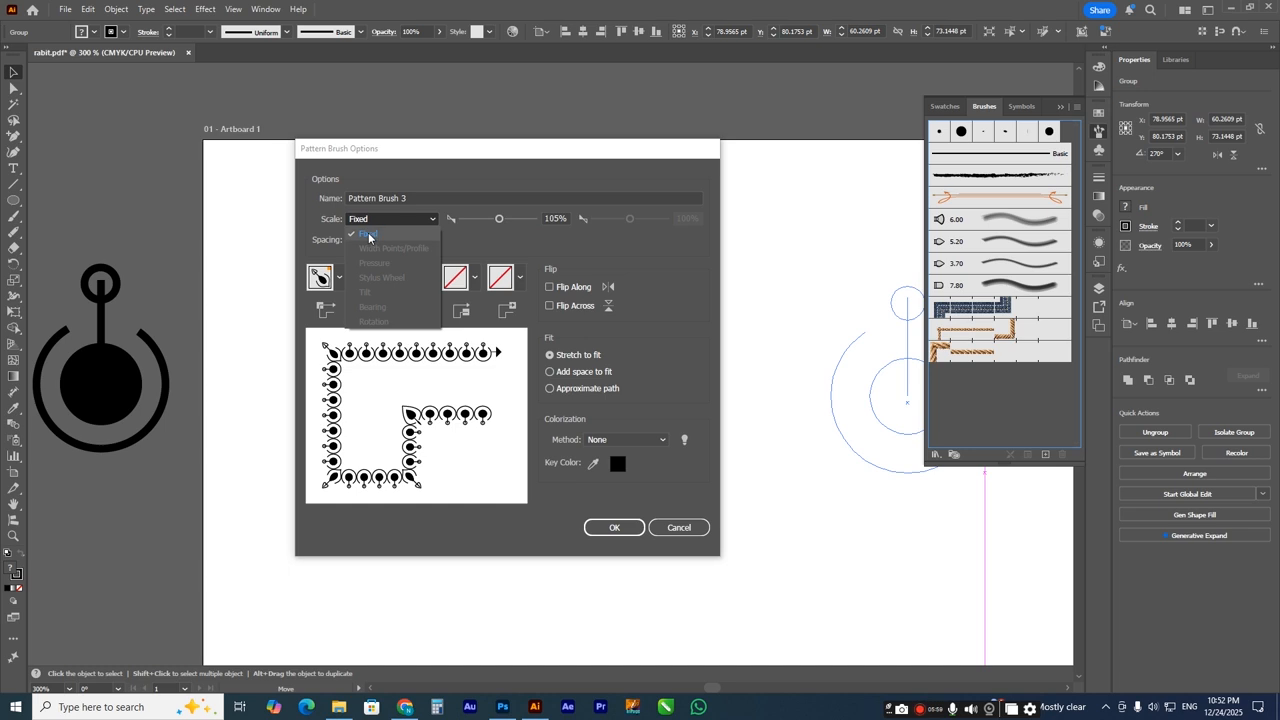
click(368, 235)
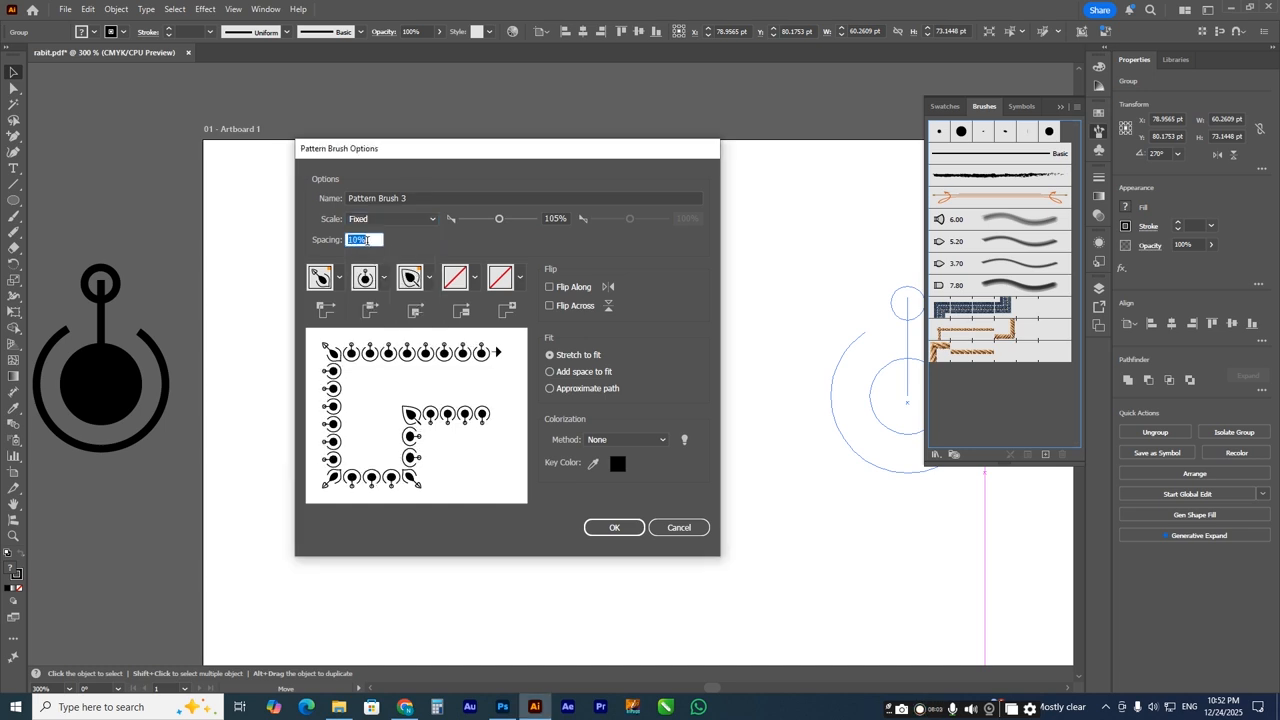
click(391, 220)
click(529, 222)
mouse_move(501, 220)
mouse_down()
mouse_move(512, 222)
mouse_move(499, 224)
mouse_up()
- Try a spacing of 13%, set the spacing to 0%, and accept the pattern brush options
click(370, 239)
key(Up)
key(Up)
key(Up)
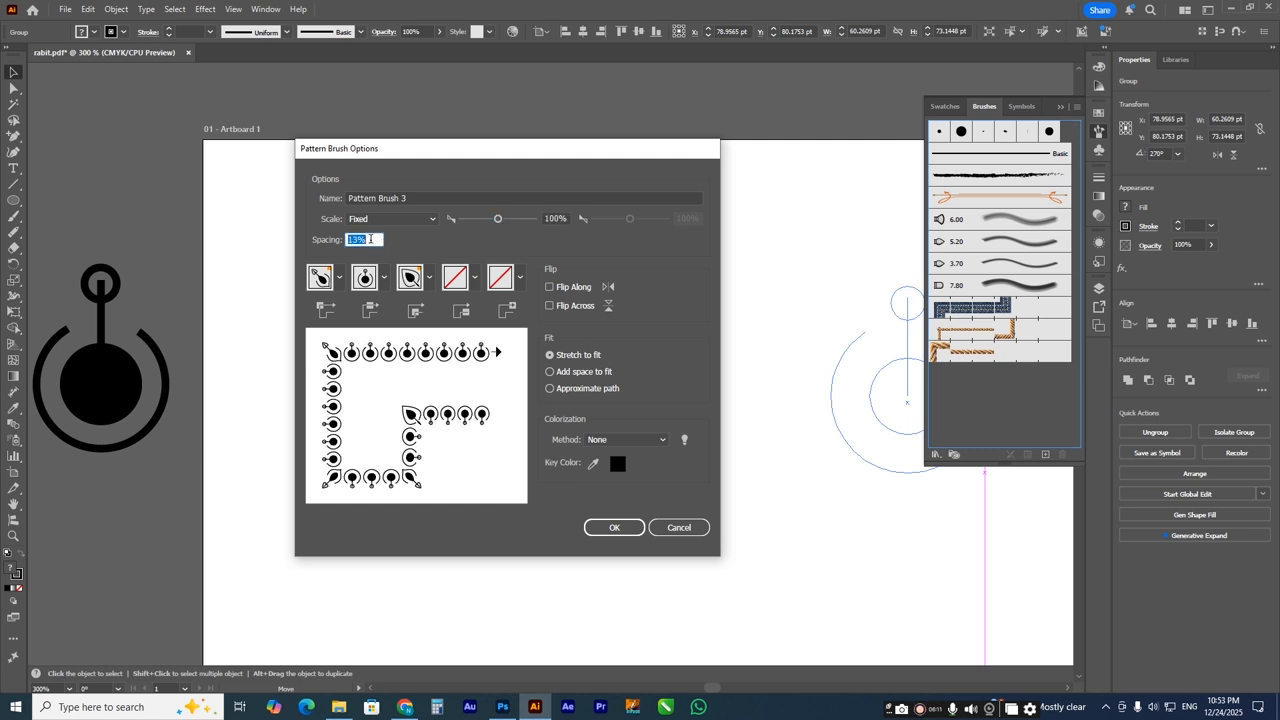
key(Down)
key(Down)
key(Down)
key(Down)
key(Down)
key(Down)
key(Down)
key(Down)
key(Down)
key(Down)
key(Down)
key(Down)
key(Down)
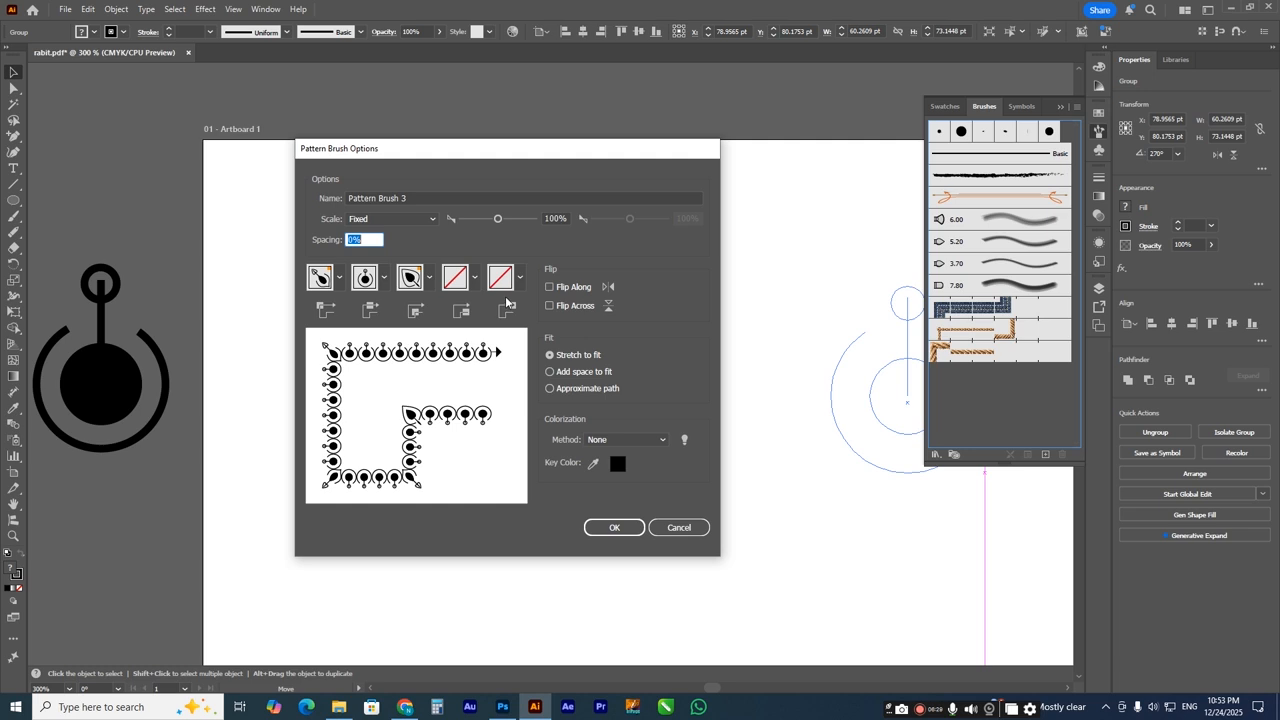
click(611, 529)
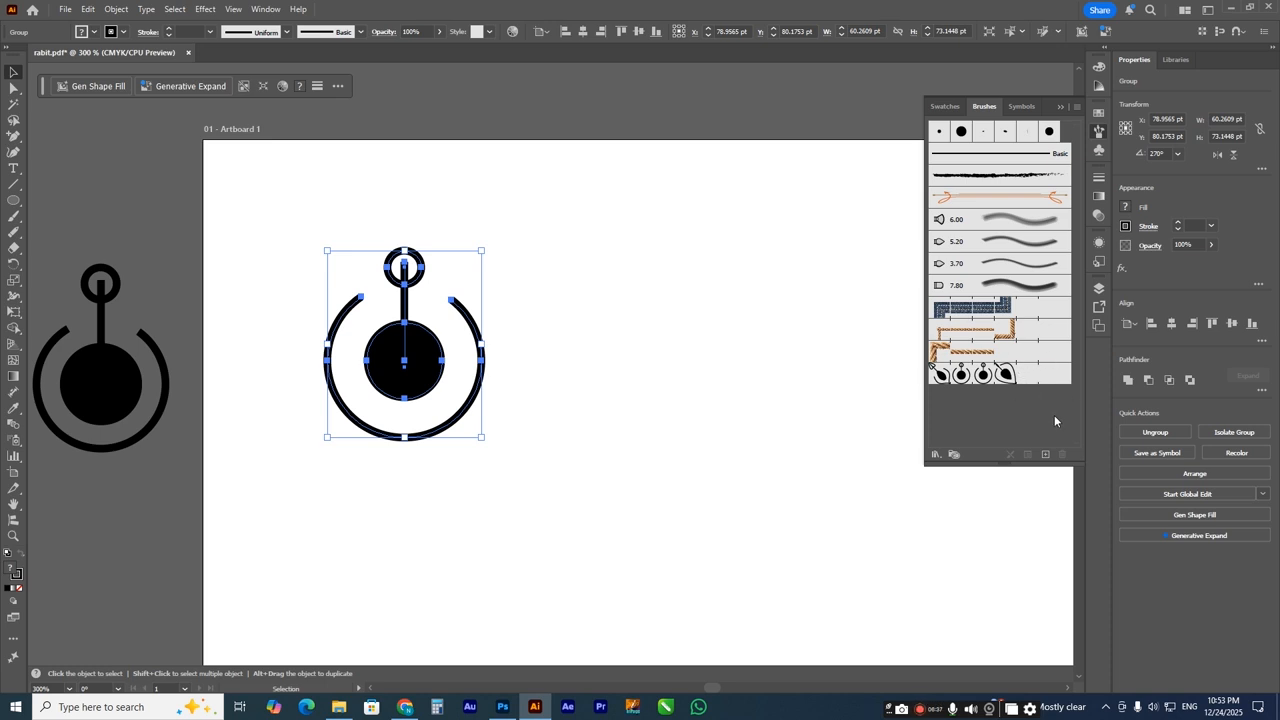
- Delete the original circular motif from the artboard
scroll(514, 340, down, 5)
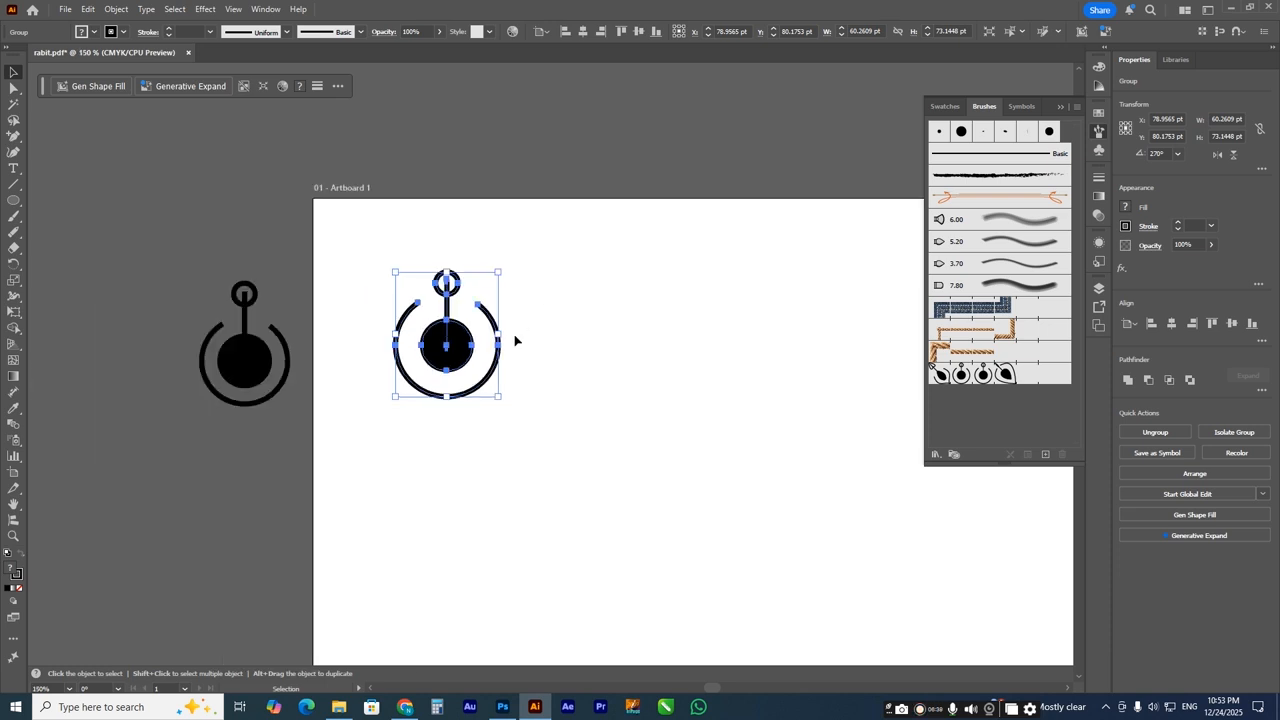
key(Delete)
scroll(47, 173, down, 1)
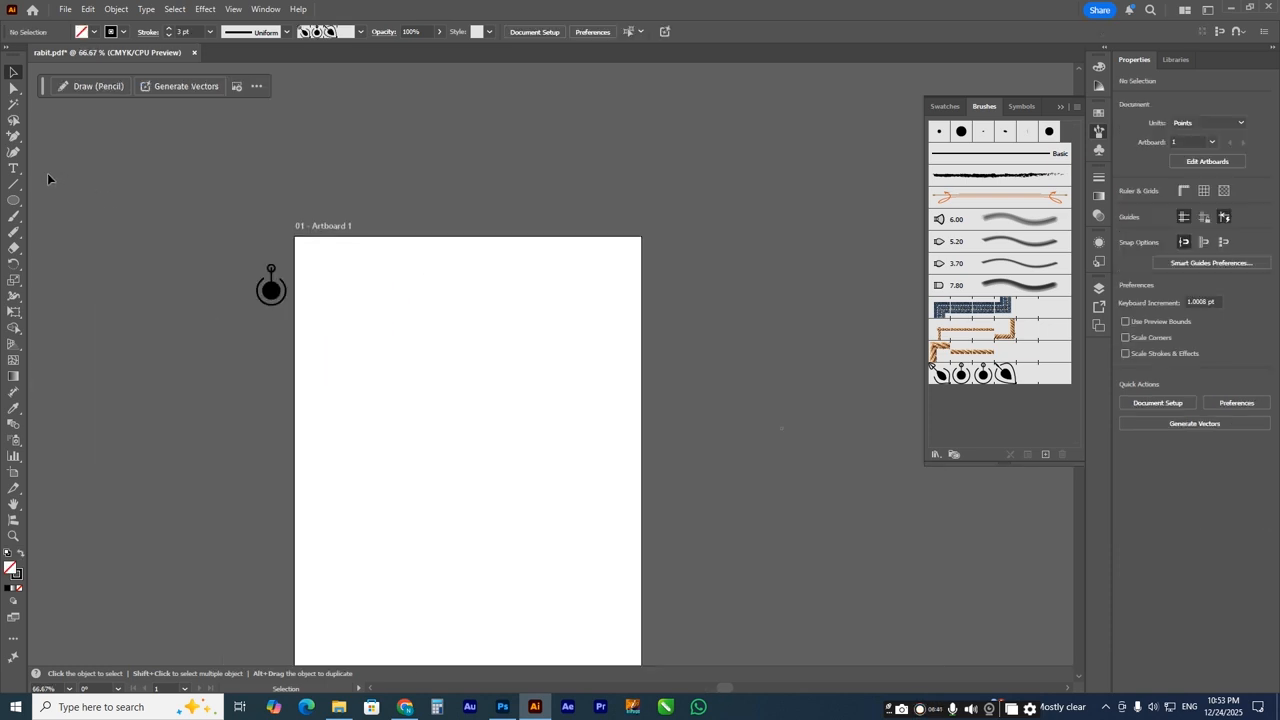
- Draw a rectangle about 521 pt wide and 603 pt high just inside the artboard's upper and side edges
click(15, 200)
drag(15, 200, 60, 201)
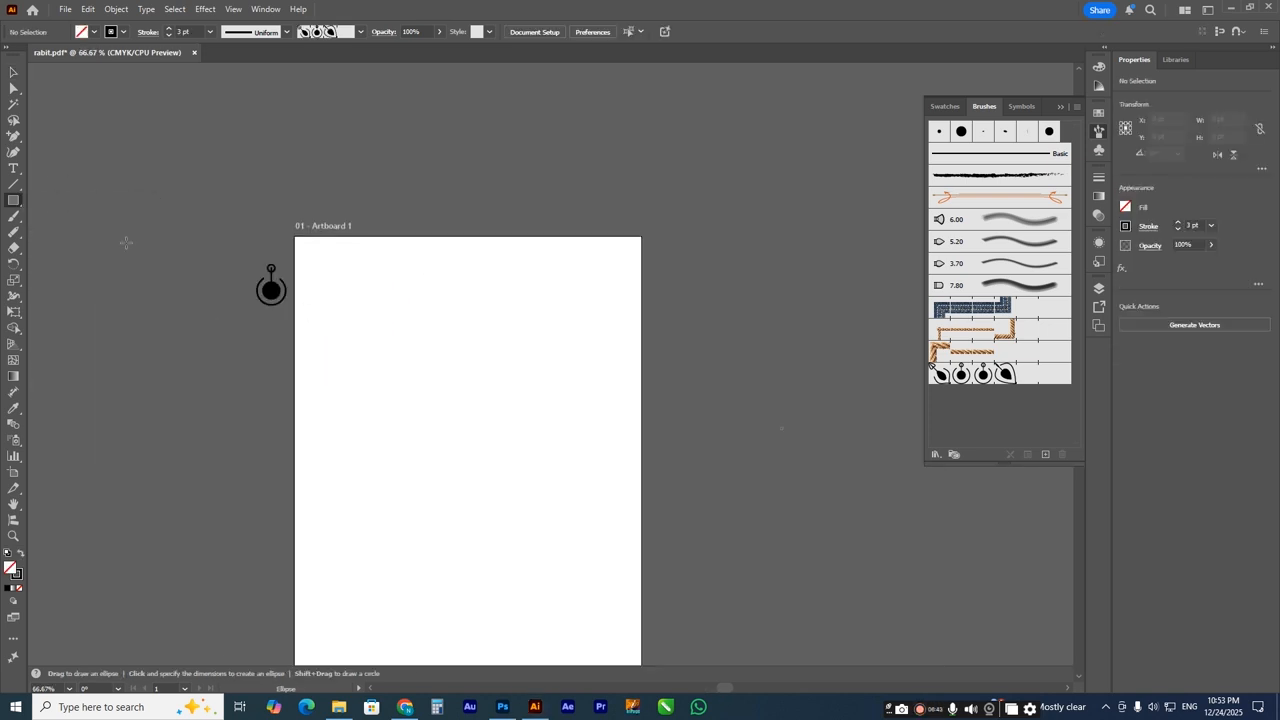
drag(316, 261, 611, 603)
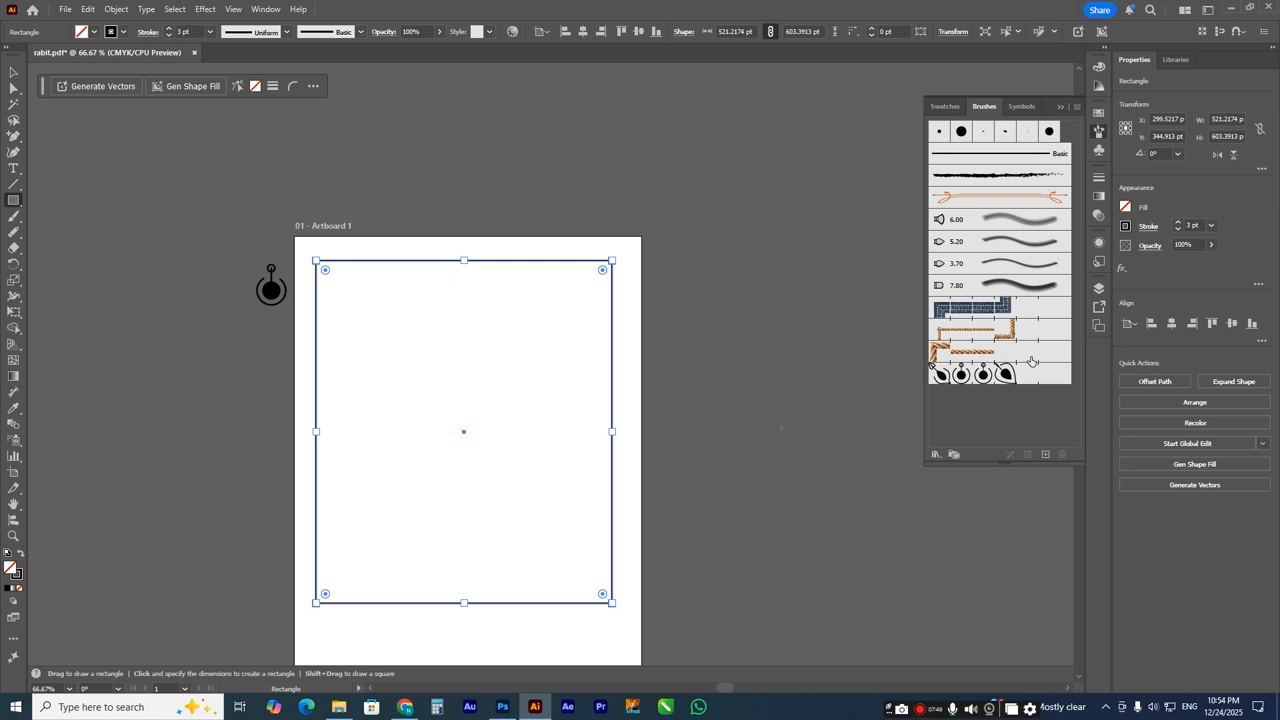
- Apply the circular motif pattern brush to the rectangle and set its stroke weight to 0.25 pt
click(992, 374)
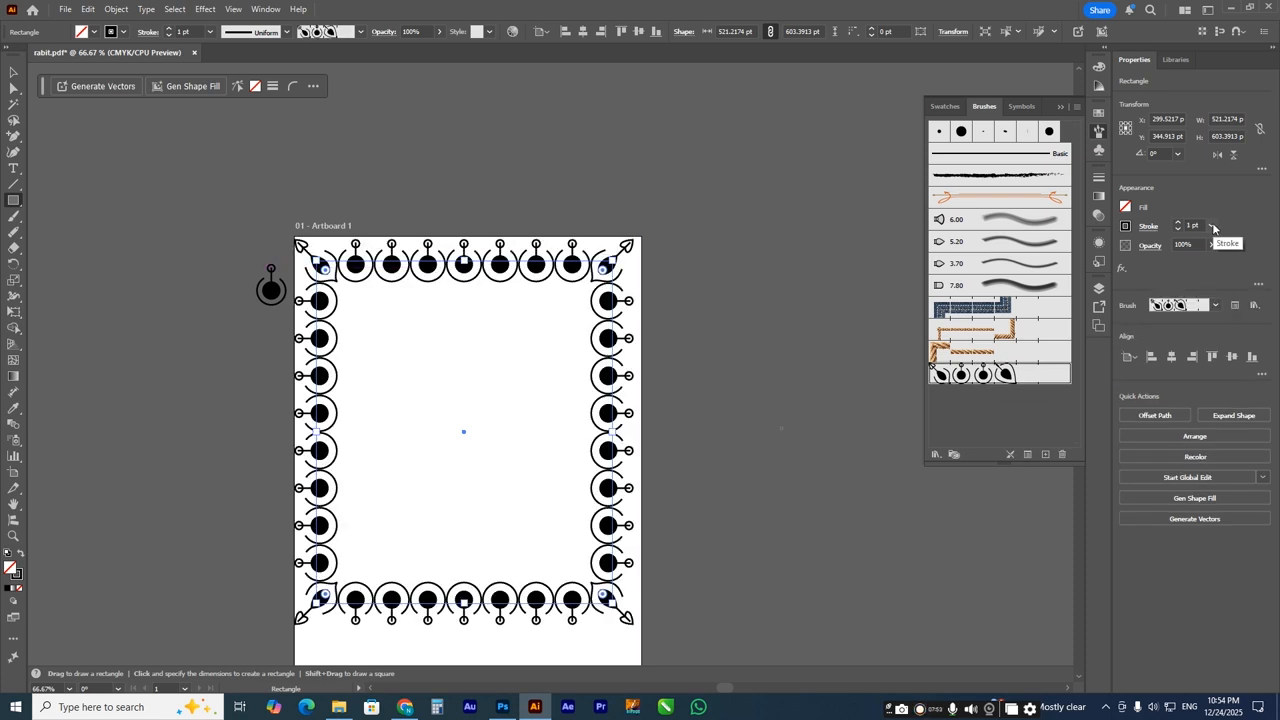
click(1211, 226)
click(1232, 240)
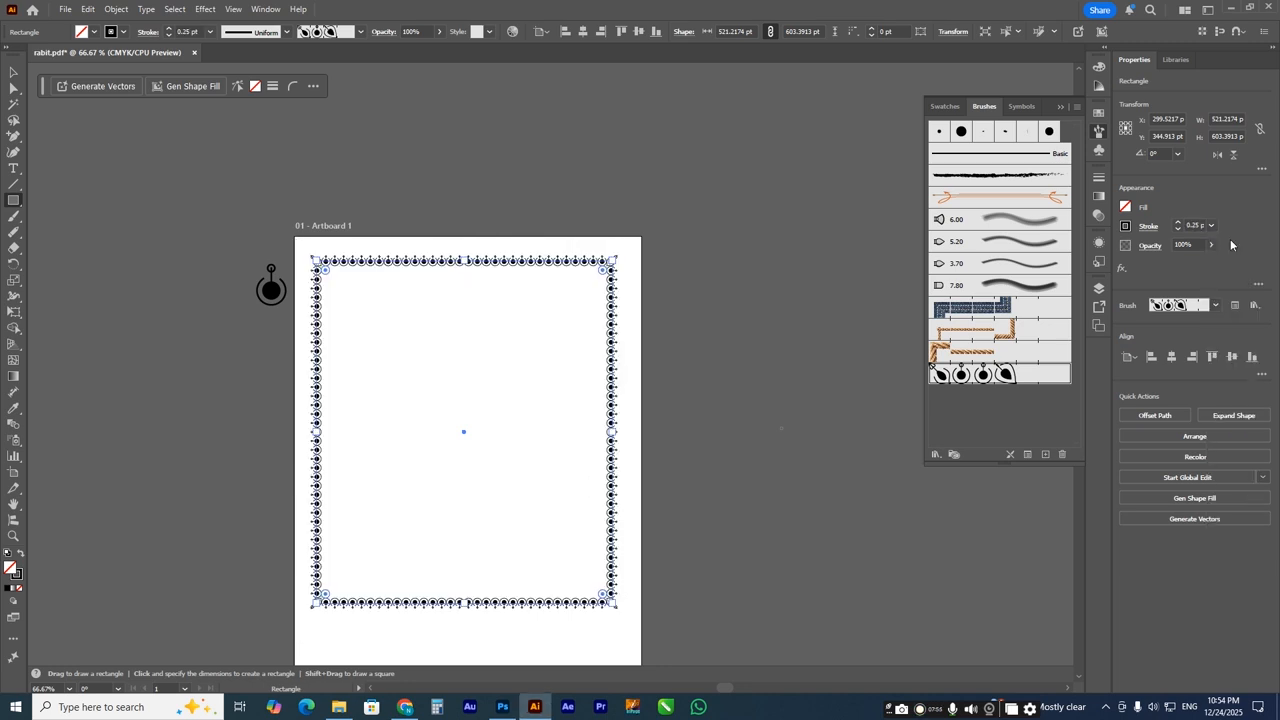
click(14, 72)
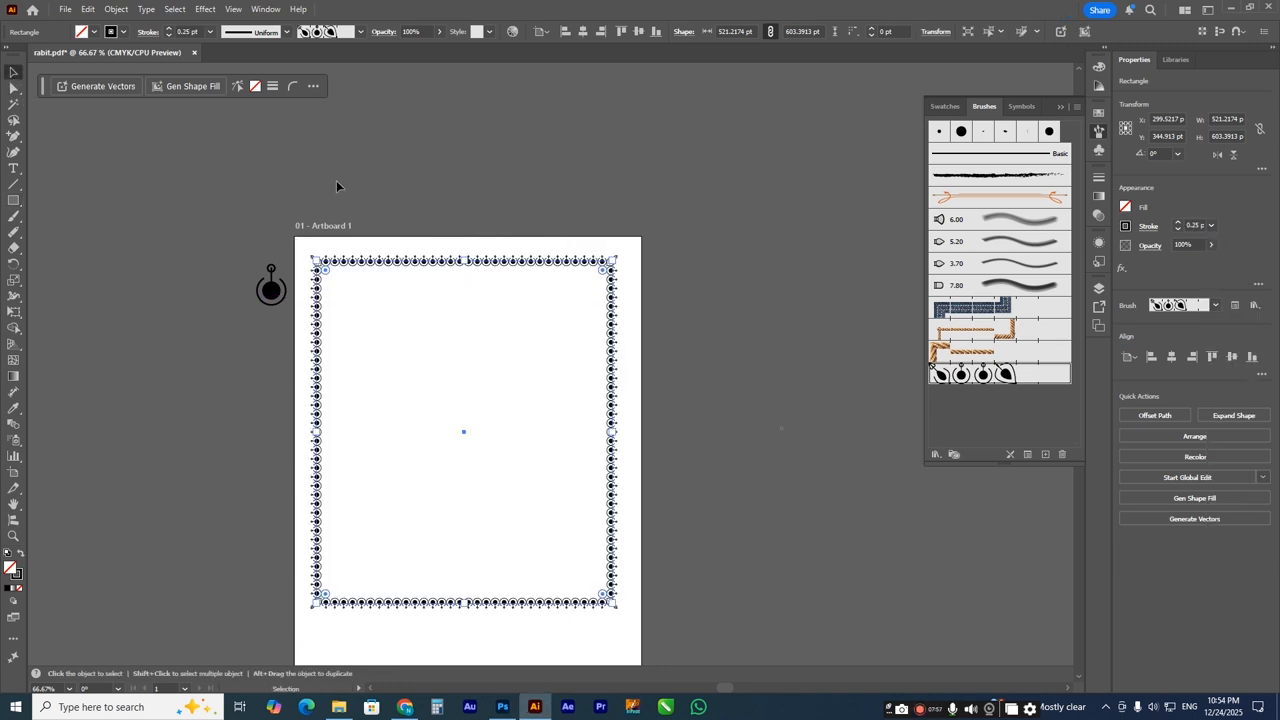
click(336, 186)
key(z)
drag(320, 262, 652, 365)
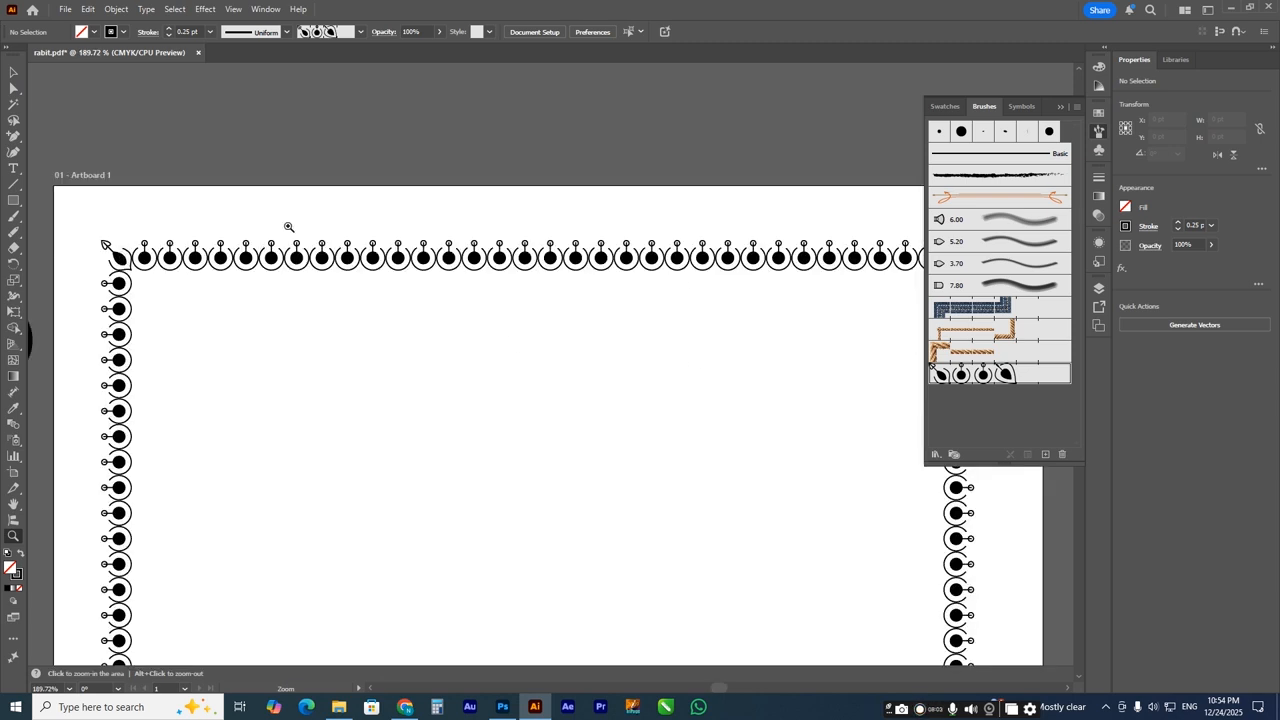
key(ctrl+0)
- Draw a second rectangle about 488 pt wide and 562 pt high just inside the patterned border
click(14, 72)
click(14, 200)
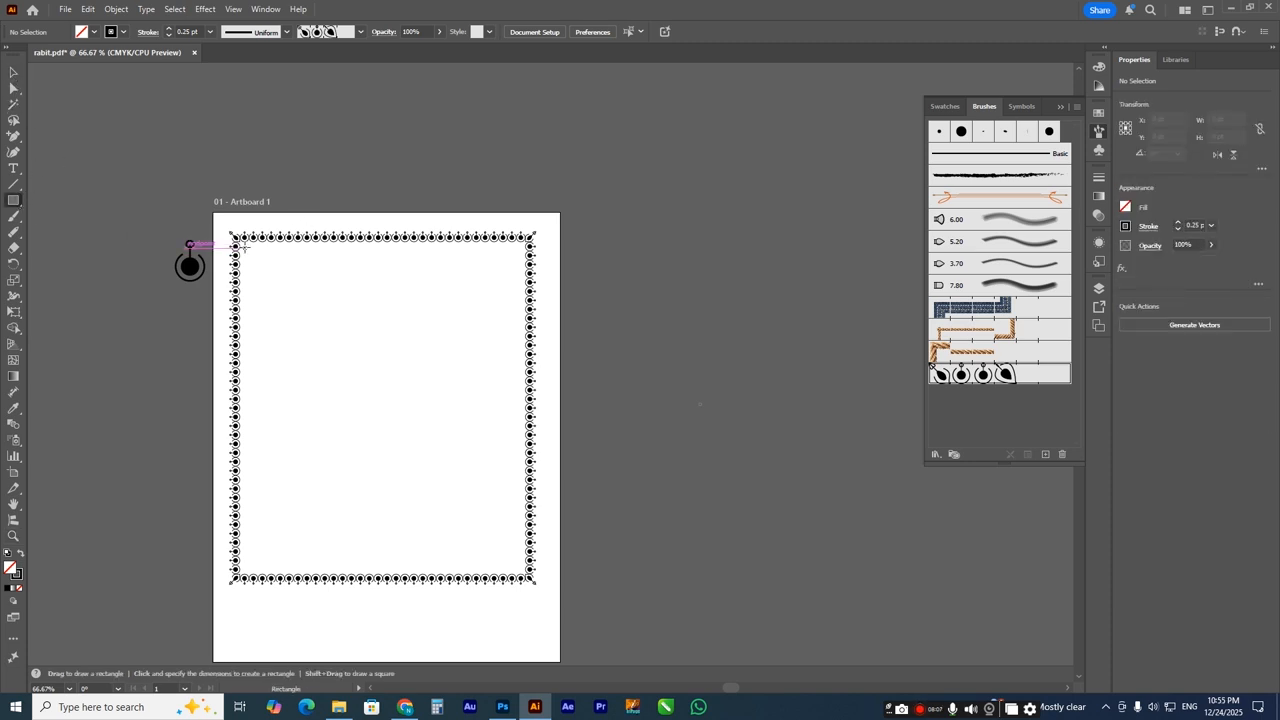
drag(243, 247, 520, 566)
click(14, 72)
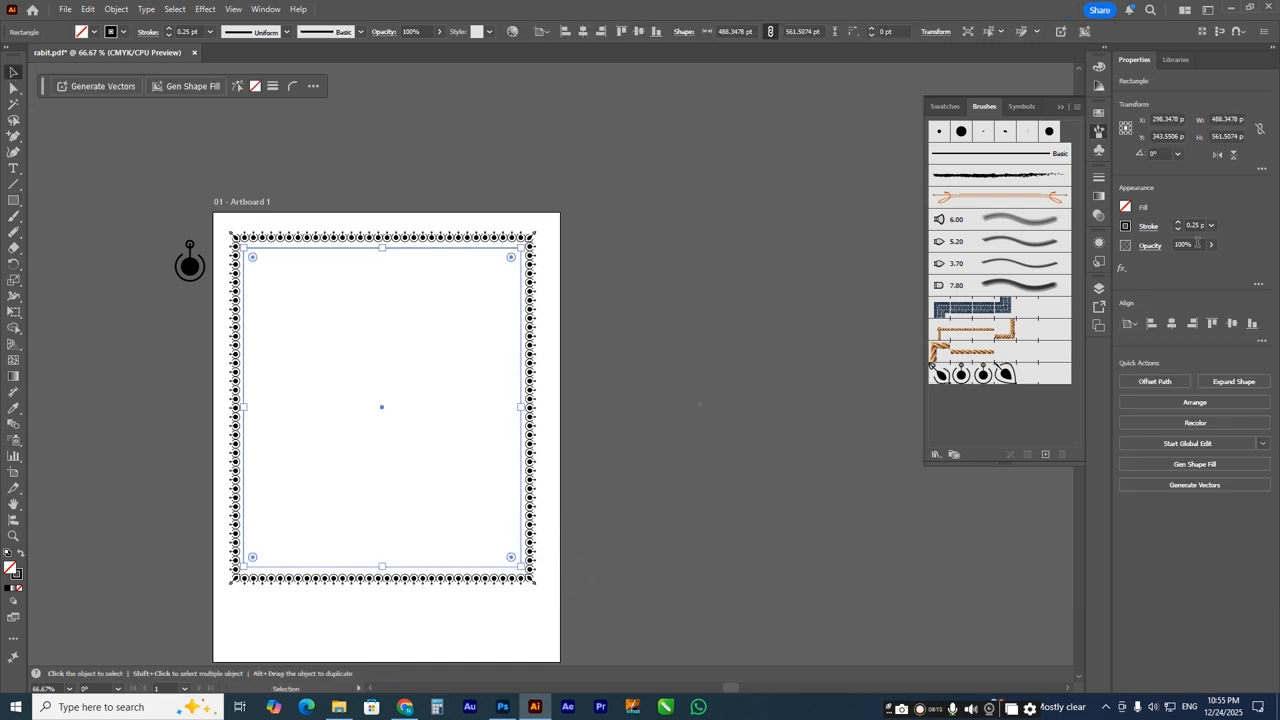
- Set the inner rectangle's stroke weight to 3 pt and deselect it
click(1210, 226)
click(1230, 310)
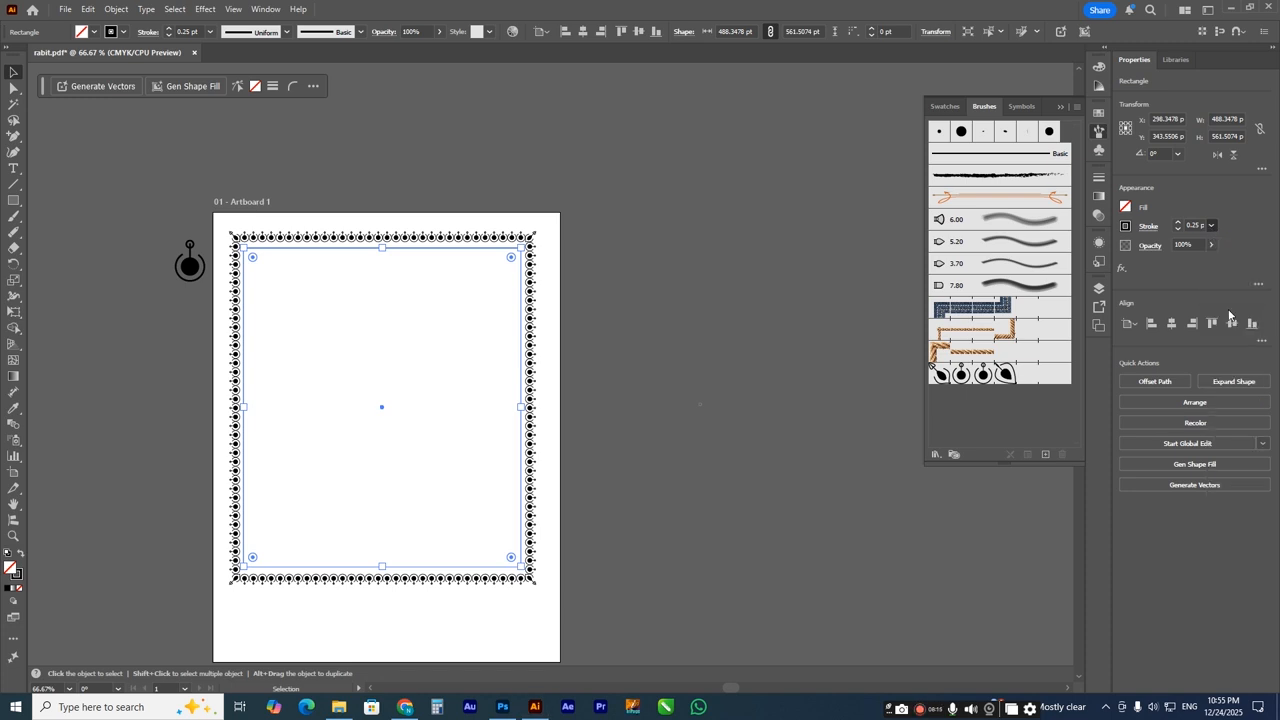
click(684, 358)
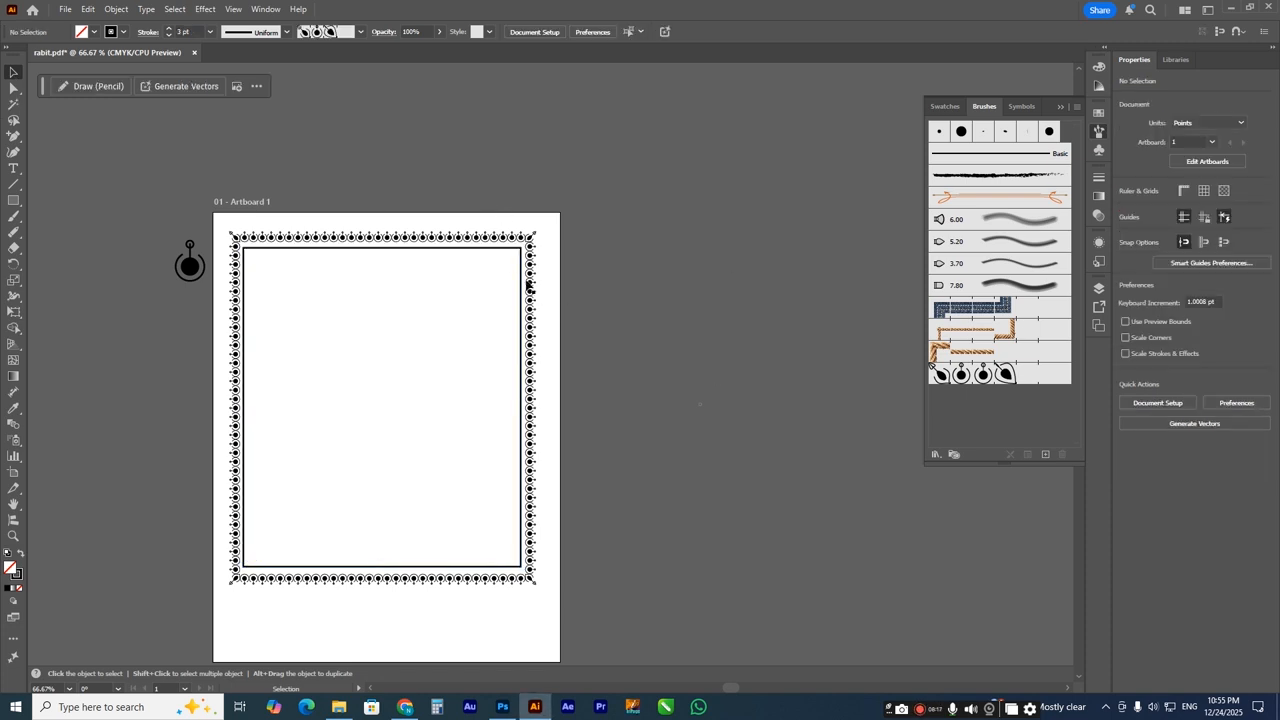
- Align the inner rectangle and the patterned border to each other's horizontal and vertical centers
shift+click(525, 238)
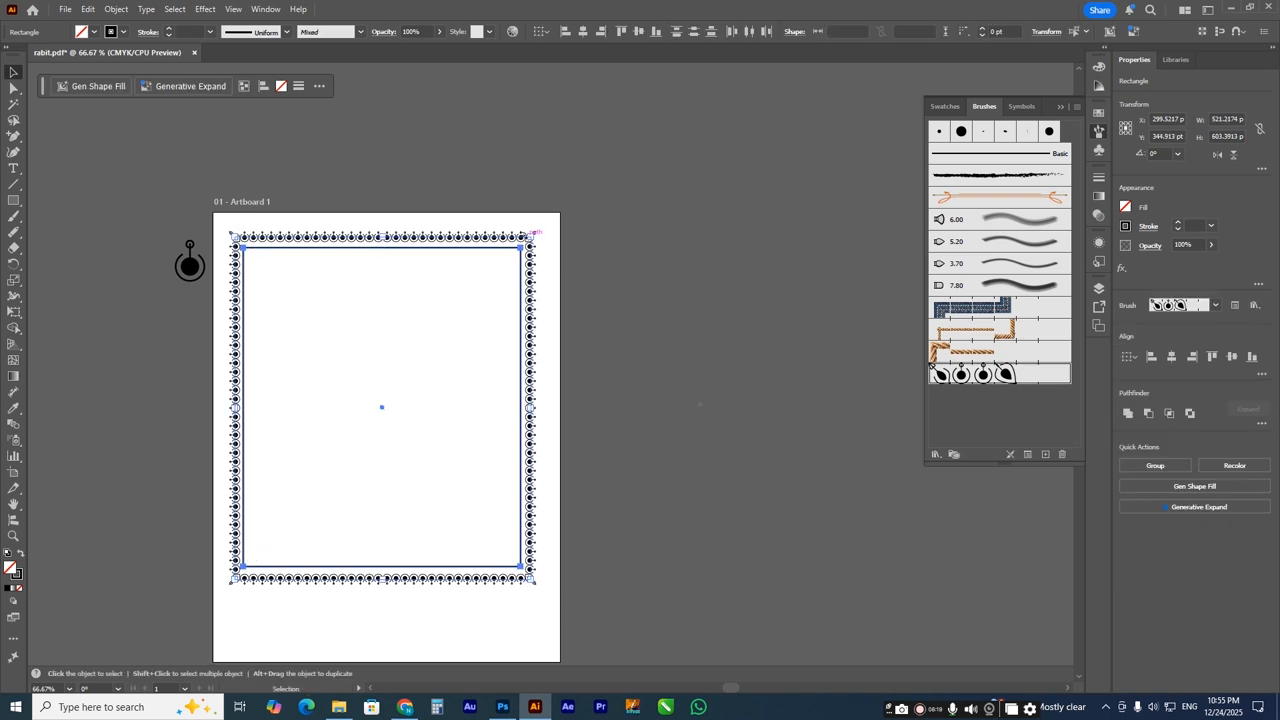
click(1172, 356)
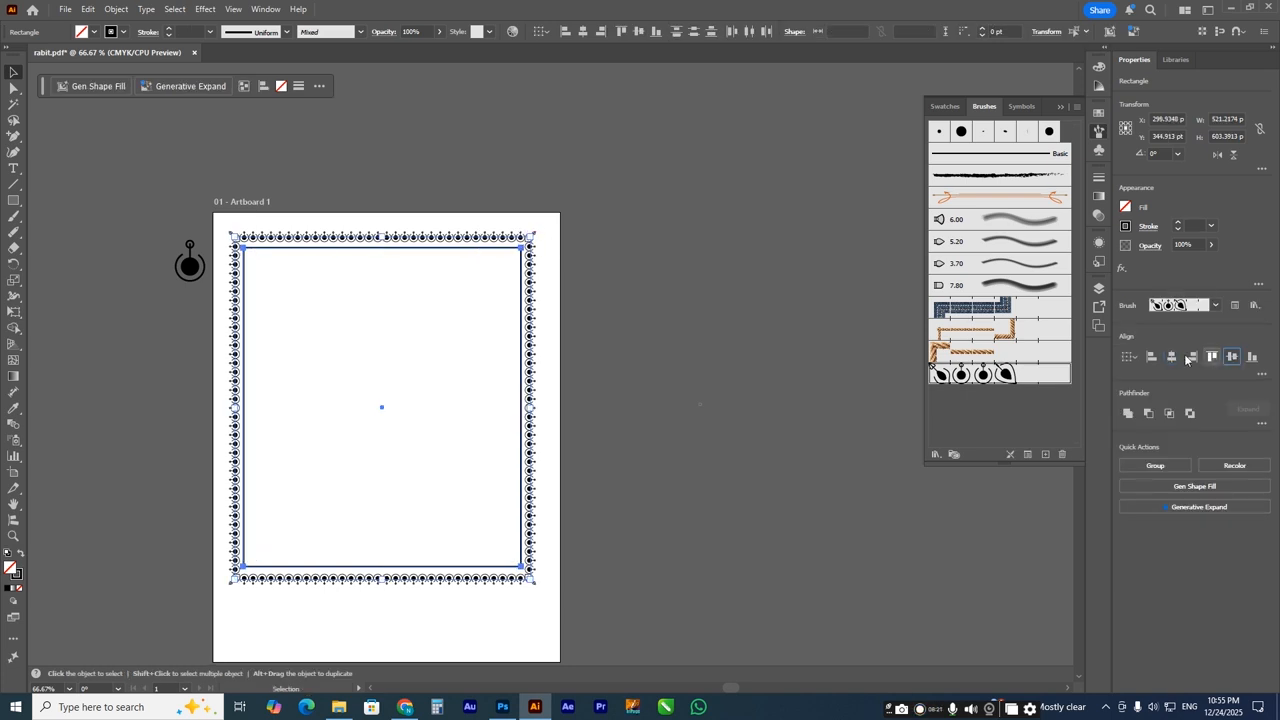
click(684, 343)
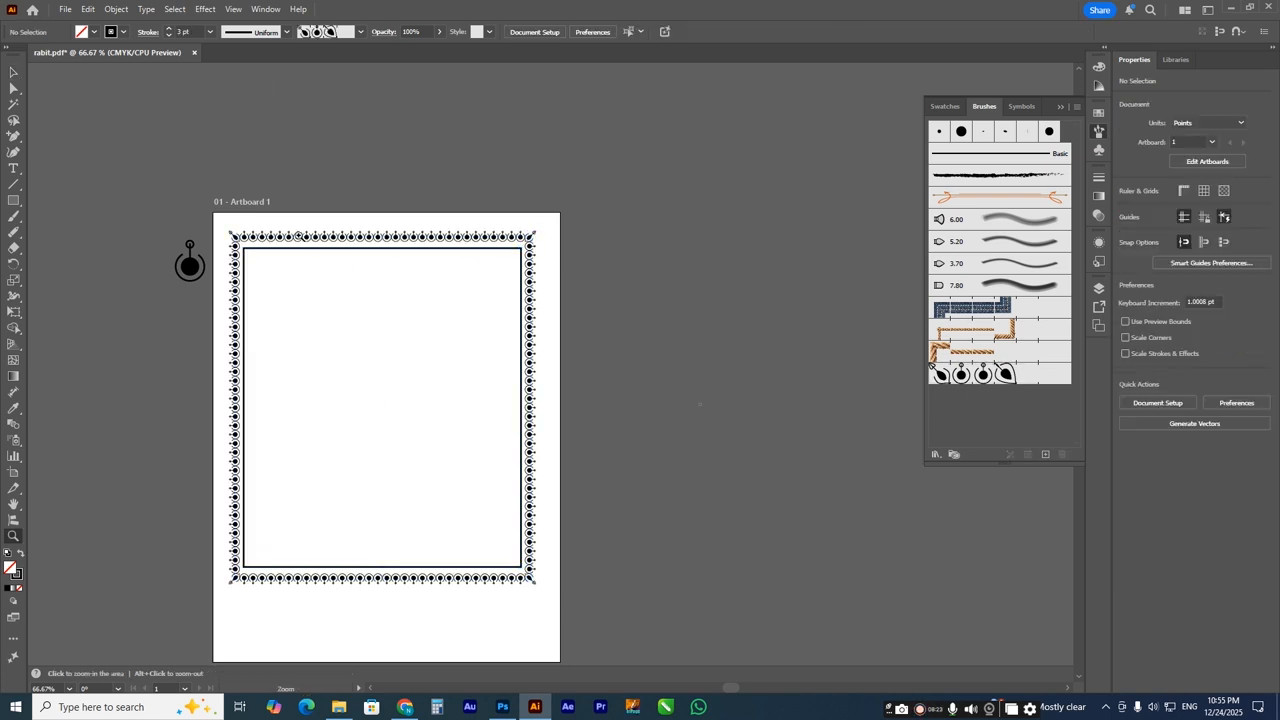
key(z)
drag(594, 605, 594, 600)
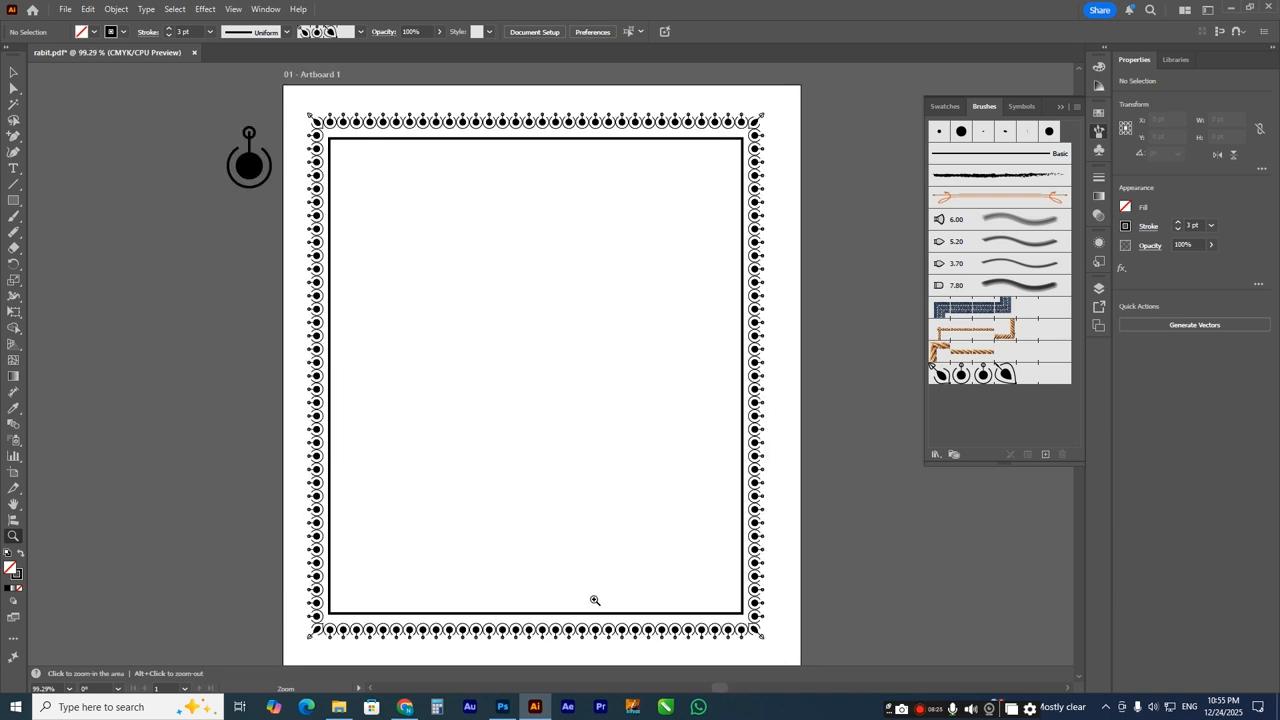